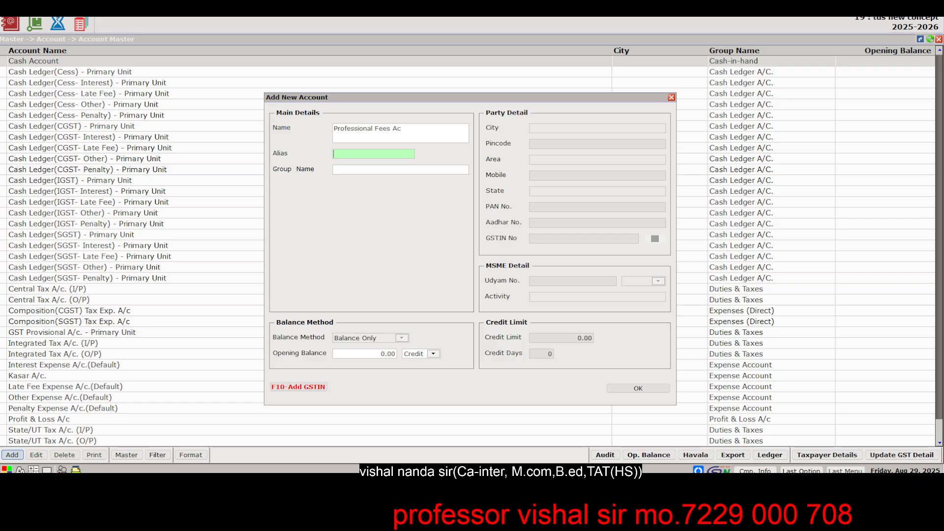
Assign the Professional Fees Ac account to the Expense Account group and save it
{"action": "key", "text": "Return"}
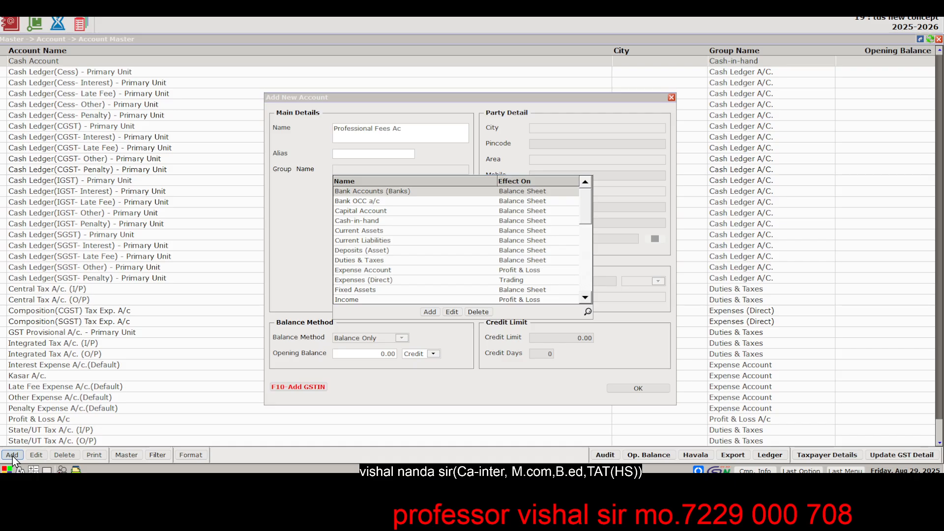
{"action": "type", "text": "EXP"}
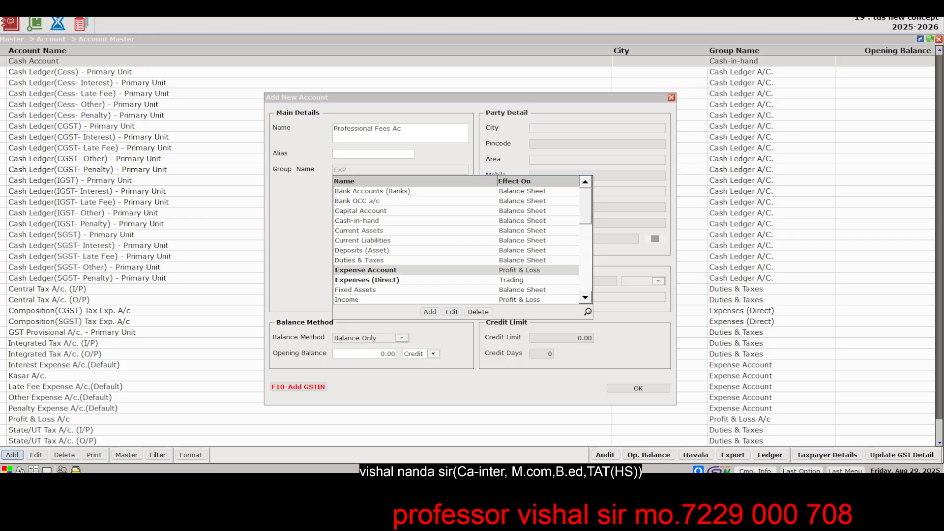
{"action": "key", "text": "Return"}
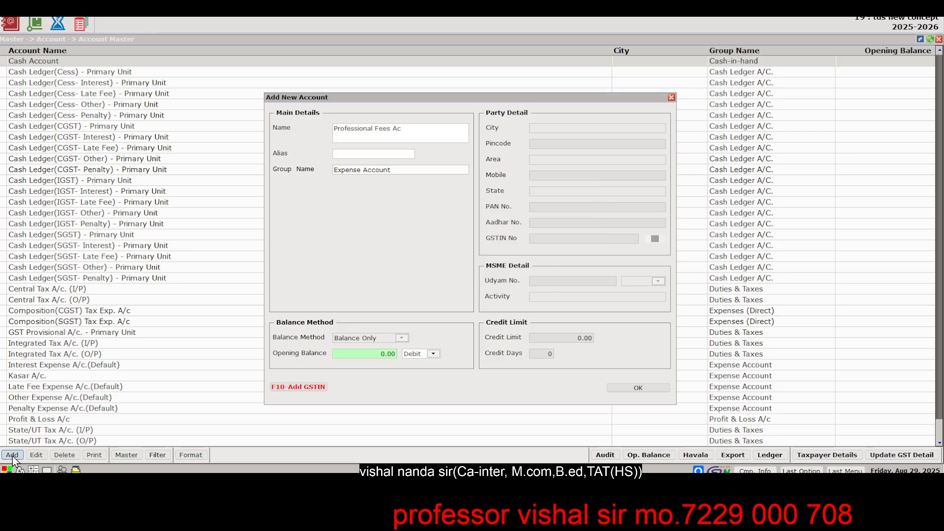
{"action": "key", "text": "Return"}
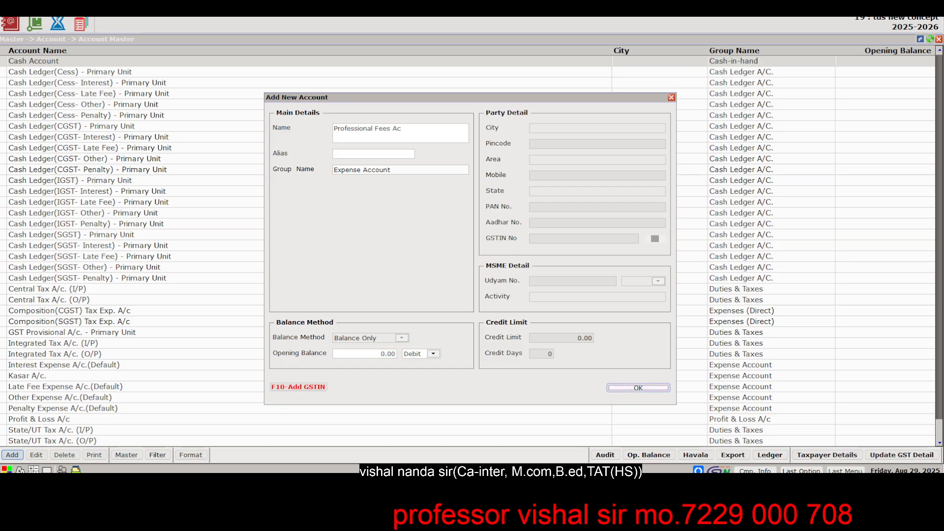
{"action": "key", "text": "Return"}
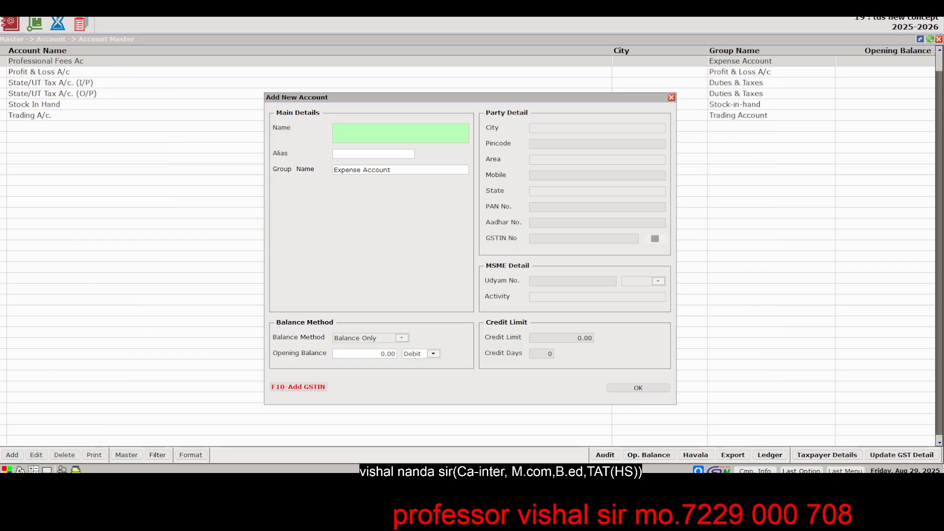
Check the TDS example in the PDF and name the new account "Tds Payble For Professional Fees"
{"action": "key", "text": "alt+Tab"}
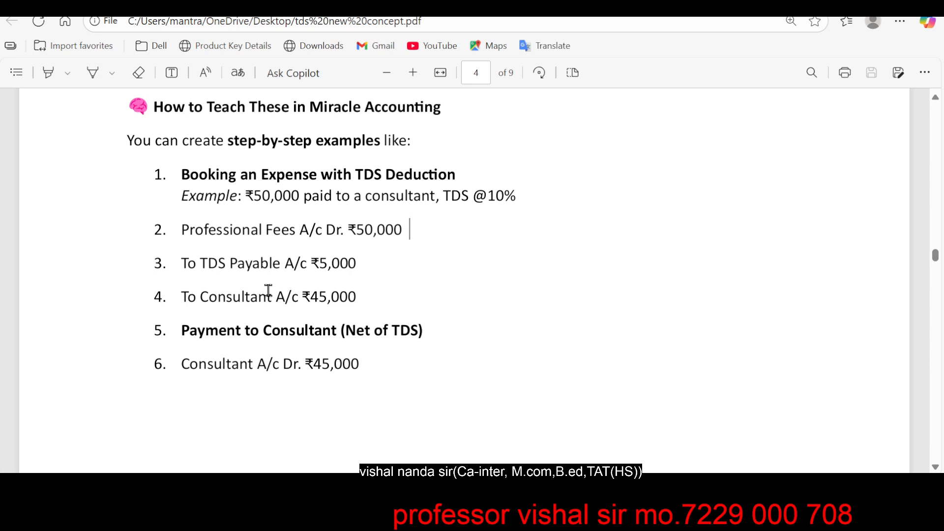
{"action": "key", "text": "alt+Tab"}
{"action": "type", "text": "T"}
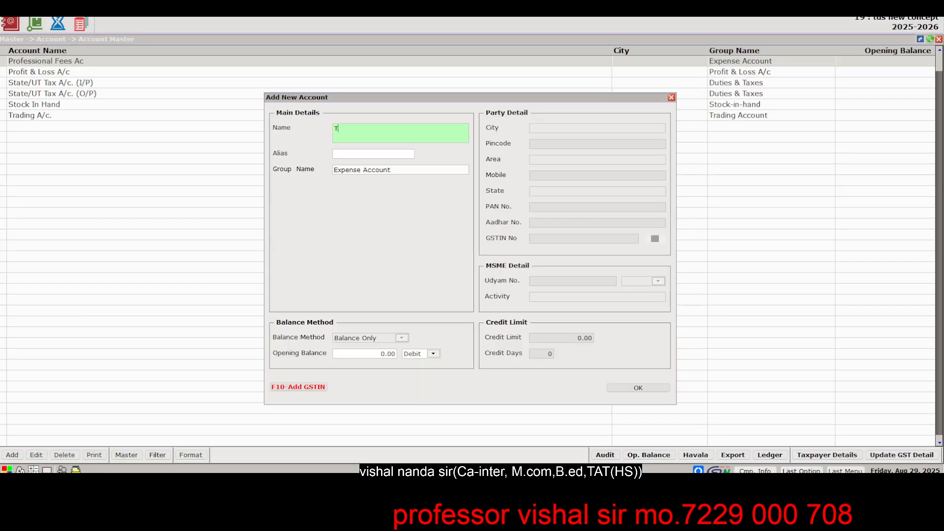
{"action": "type", "text": "ds Payblefor"}
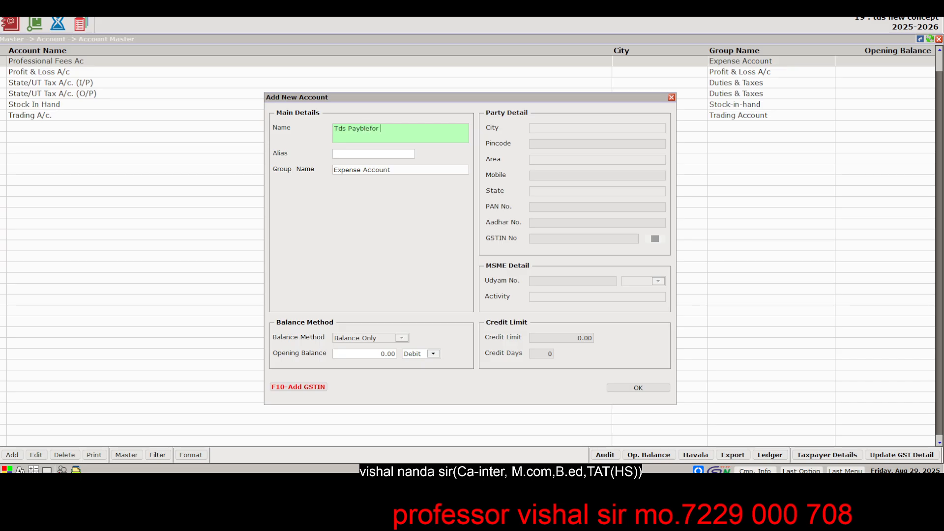
{"action": "key", "text": "BackSpace"}
{"action": "key", "text": "BackSpace"}
{"action": "key", "text": "BackSpace"}
{"action": "type", "text": "For Professi"}
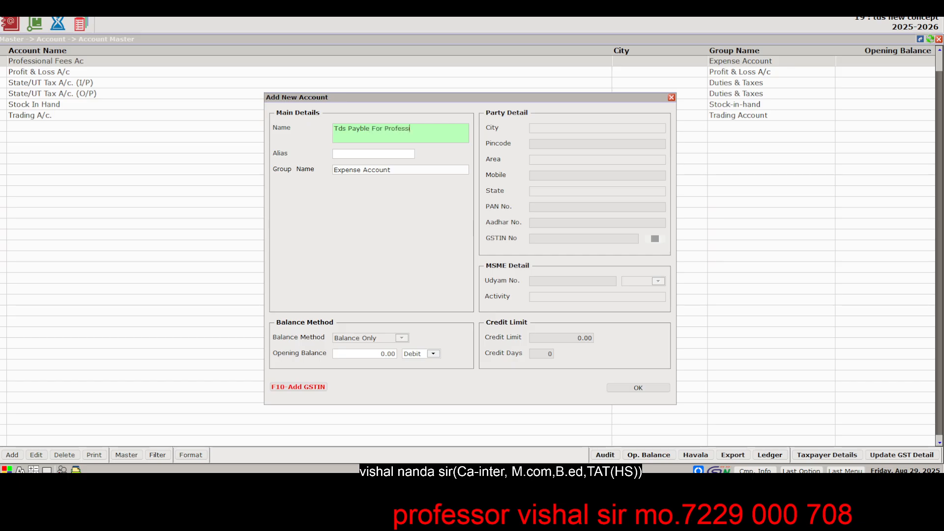
{"action": "type", "text": "onal Fees"}
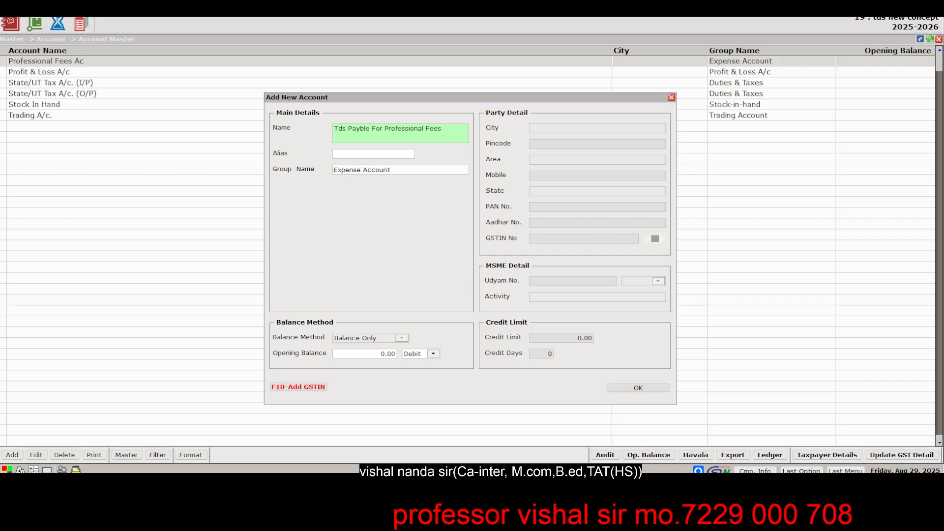
Place the TDS payable account in the Duties & Taxes group and set its type to TDS
{"action": "key", "text": "Return"}
{"action": "key", "text": "Return"}
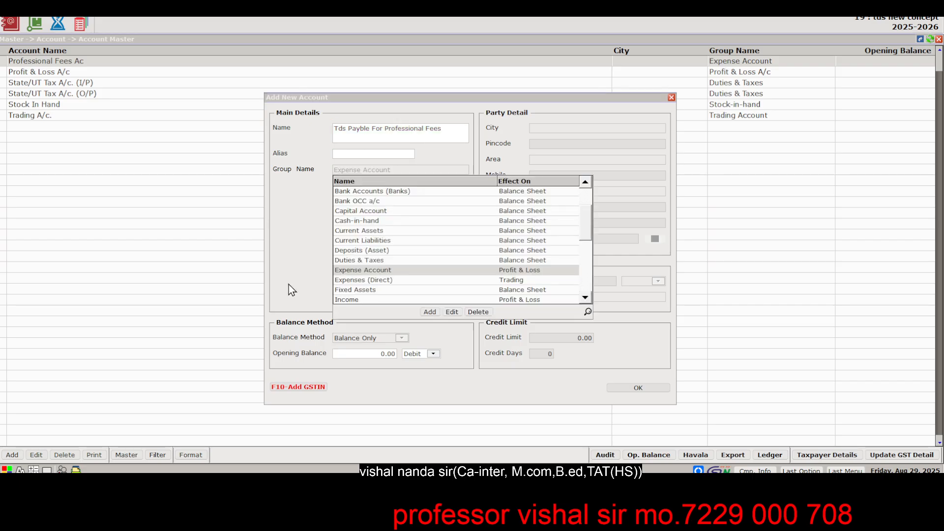
{"action": "type", "text": "DU"}
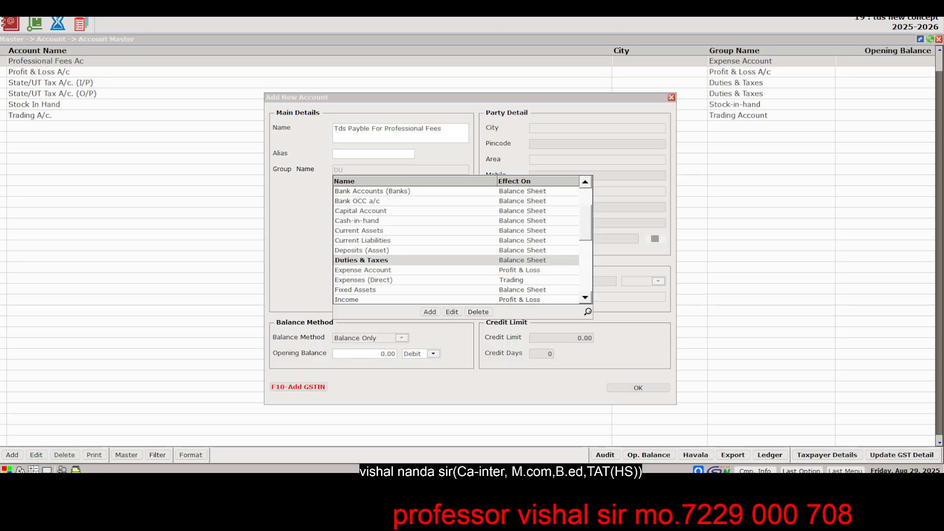
{"action": "key", "text": "Return"}
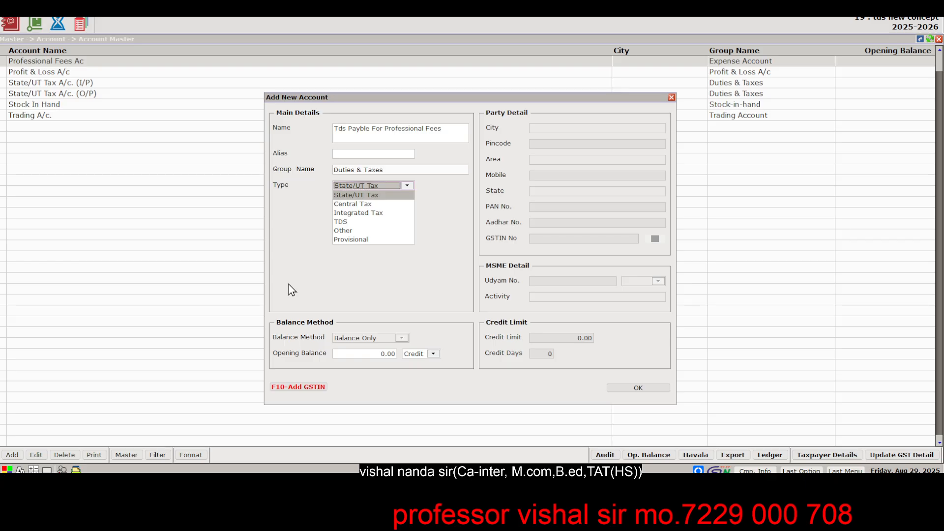
{"action": "key", "text": "Down"}
{"action": "key", "text": "Down"}
{"action": "key", "text": "Down"}
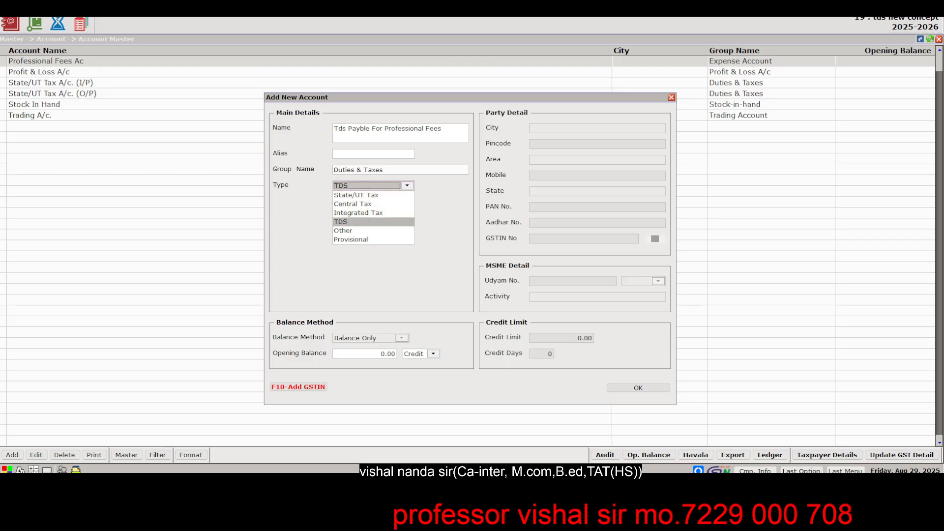
{"action": "key", "text": "Return"}
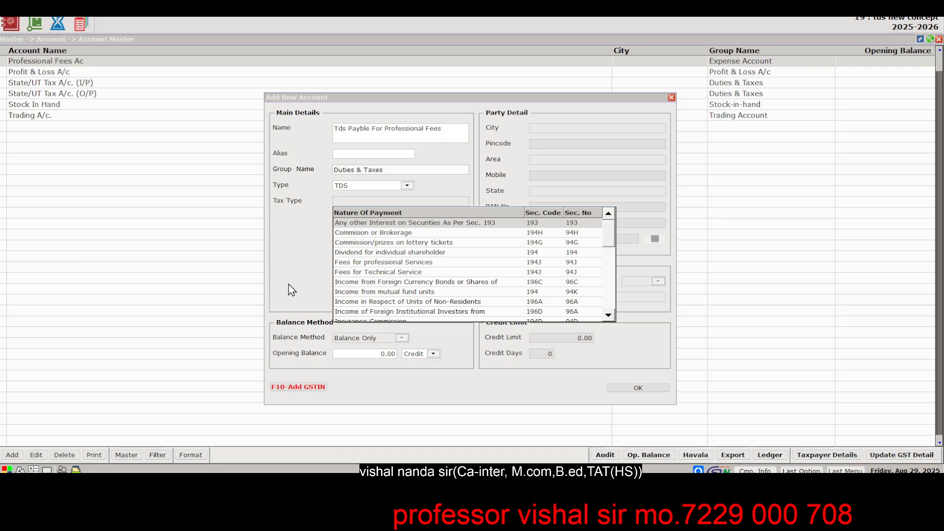
Choose "Fees for professional Services" as the account's tax type and save the account
{"action": "key", "text": "Down"}
{"action": "key", "text": "Down"}
{"action": "key", "text": "Down"}
{"action": "key", "text": "Down"}
{"action": "key", "text": "Down"}
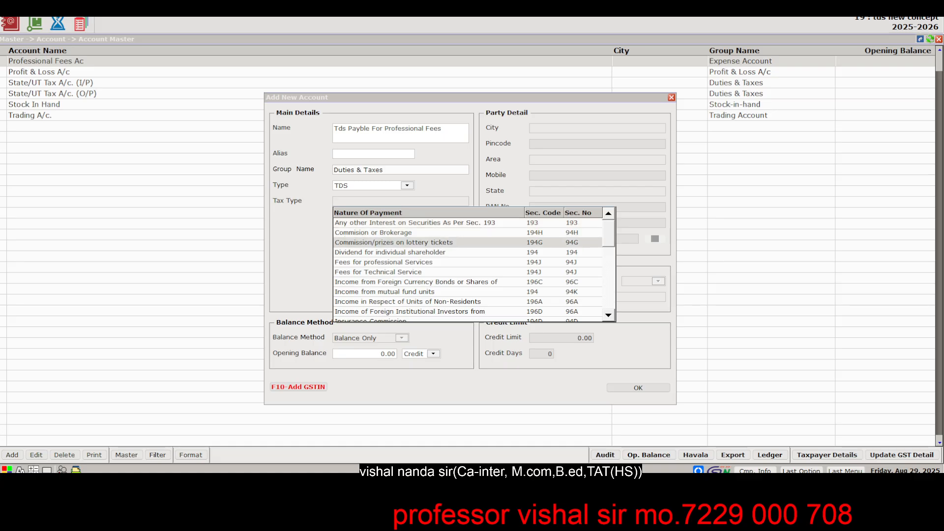
{"action": "key", "text": "Up"}
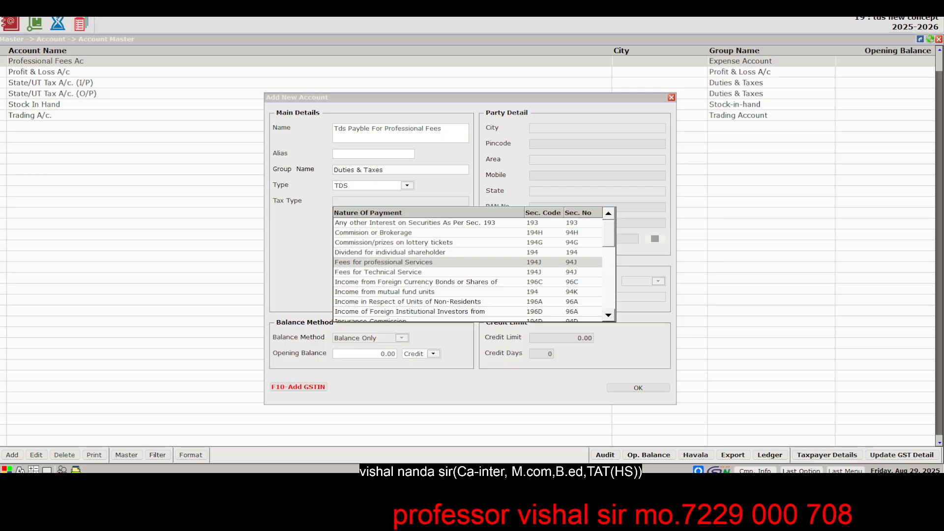
{"action": "key", "text": "Return"}
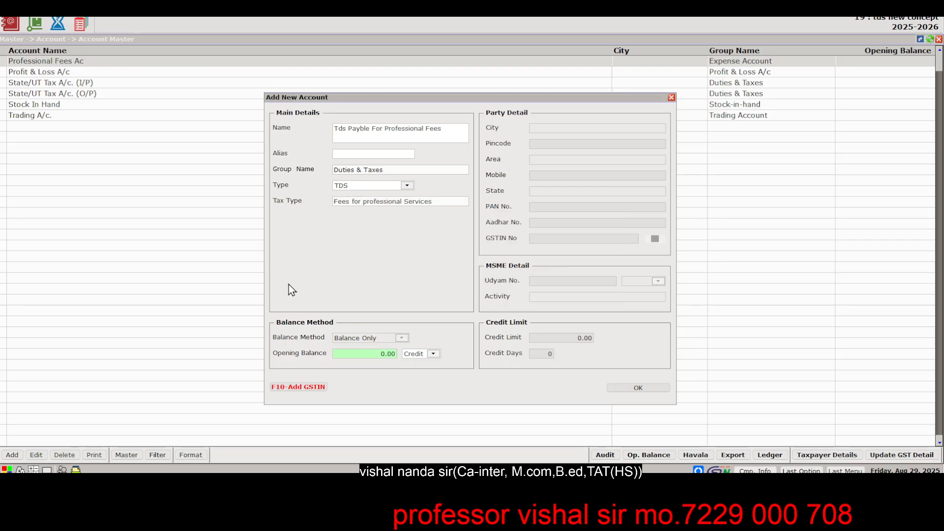
{"action": "key", "text": "Return"}
{"action": "key", "text": "Return"}
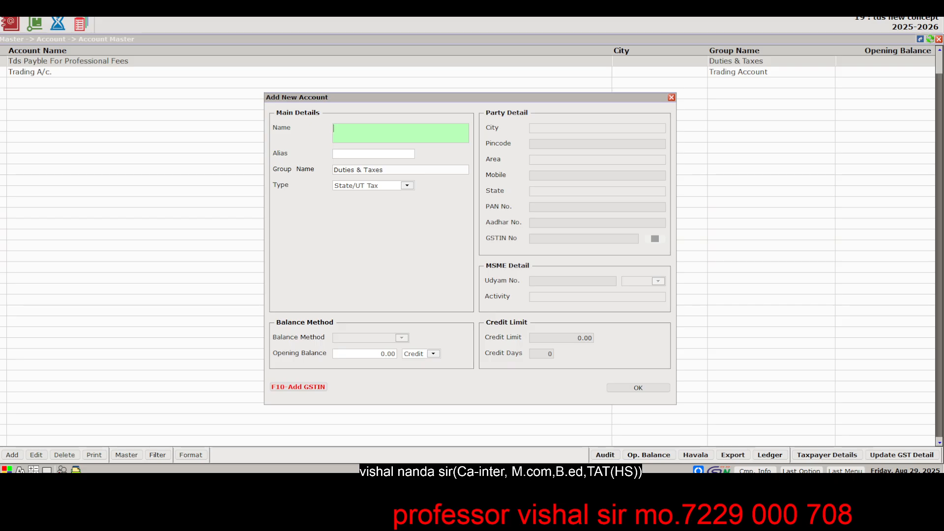
Enter the consultant's account name for a new account and assign it to the Sundry Creditors group
{"action": "type", "text": "Nayan Consul"}
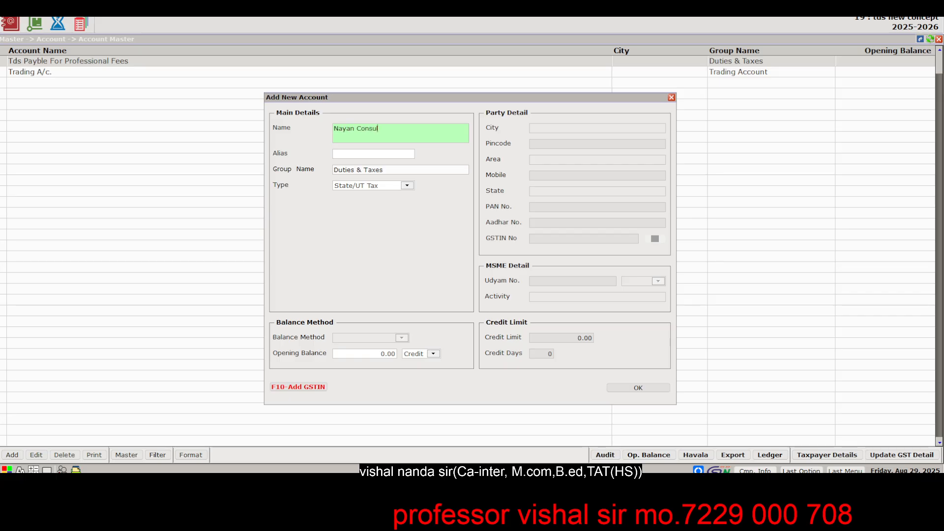
{"action": "type", "text": "tant Ac"}
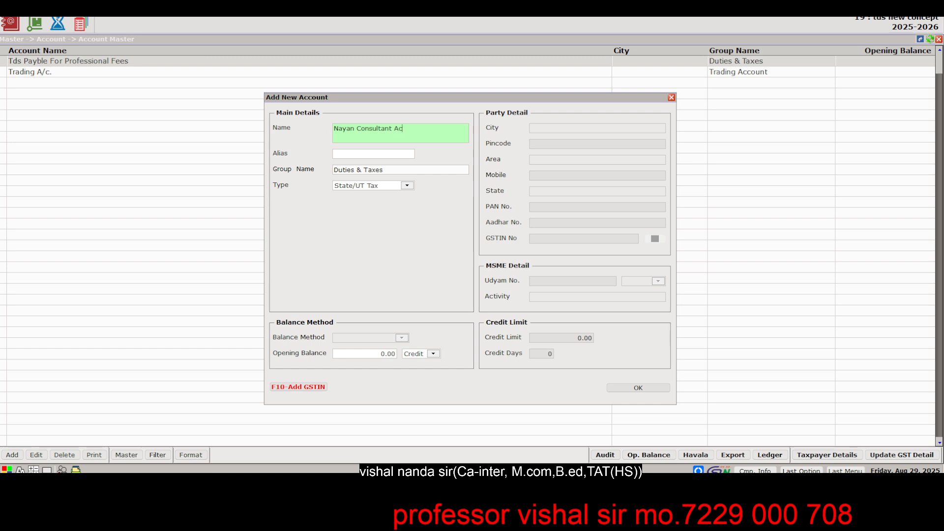
{"action": "key", "text": "Return"}
{"action": "key", "text": "Return"}
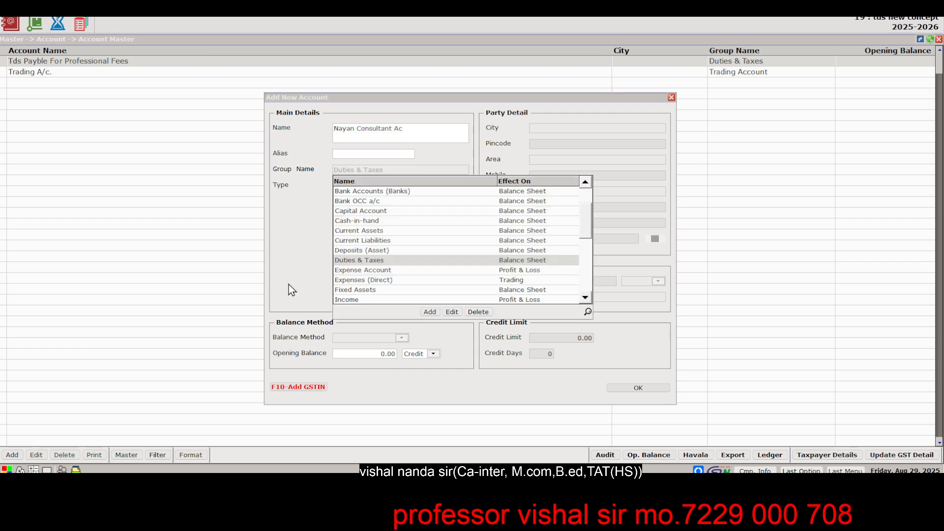
{"action": "type", "text": "SUN"}
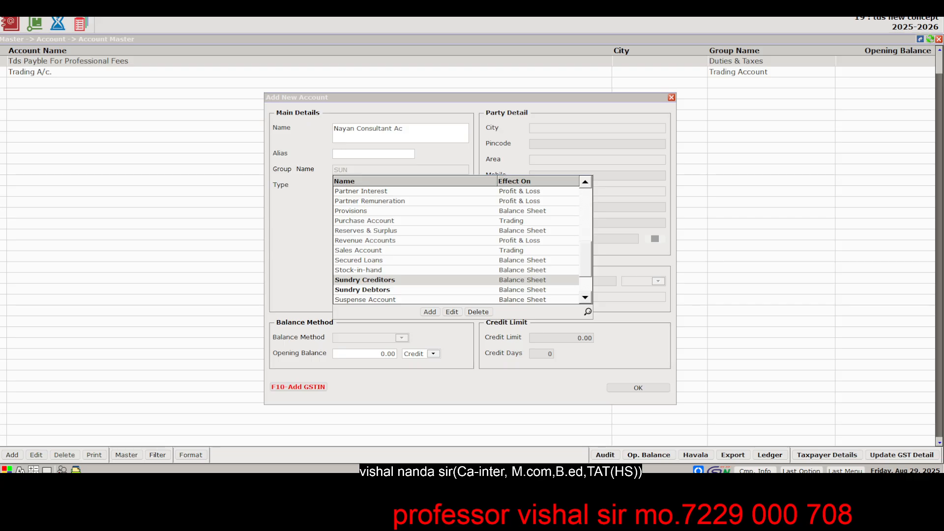
{"action": "key", "text": "Return"}
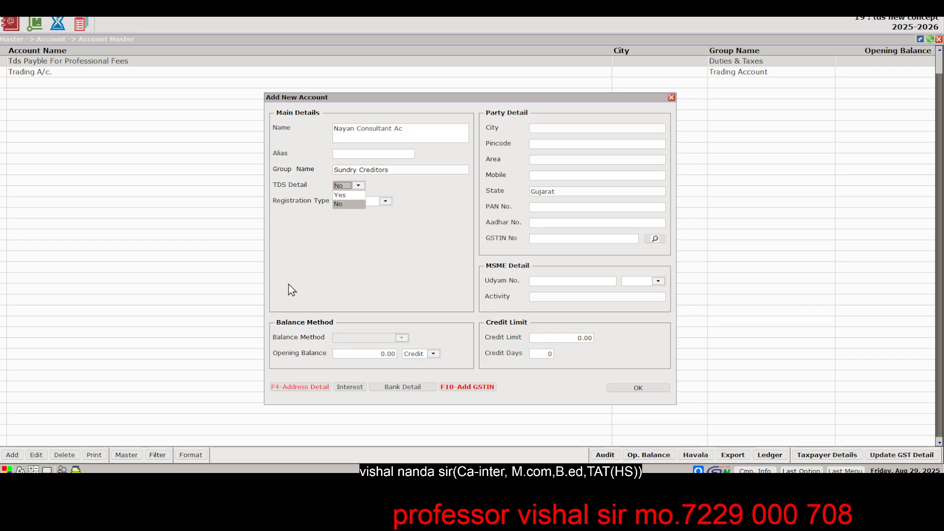
Enable TDS details for the consultant account and set the deductee type to Individual/HUF-Resident
{"action": "key", "text": "Up"}
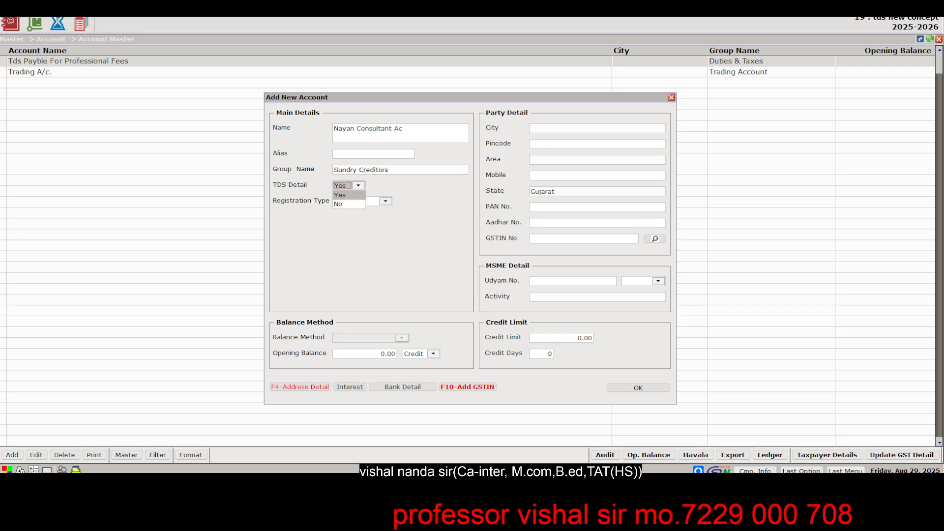
{"action": "key", "text": "Return"}
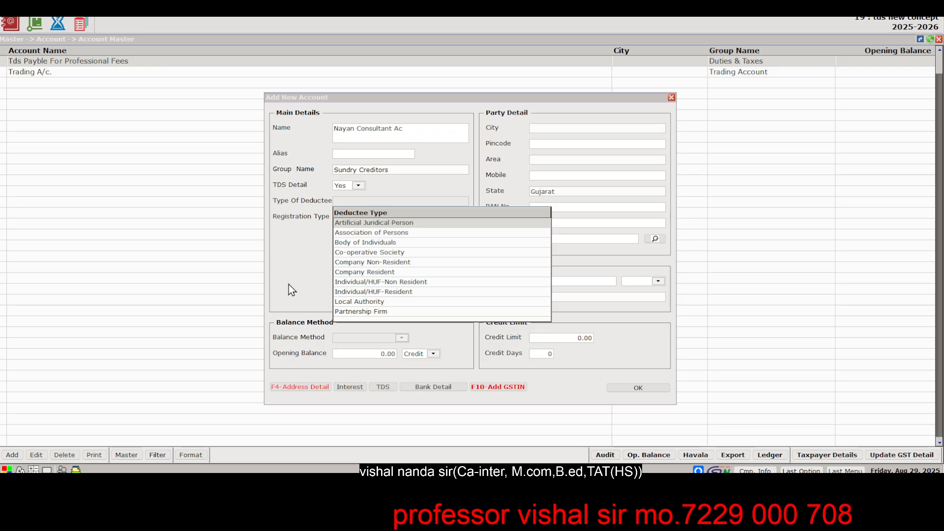
{"action": "type", "text": "IN"}
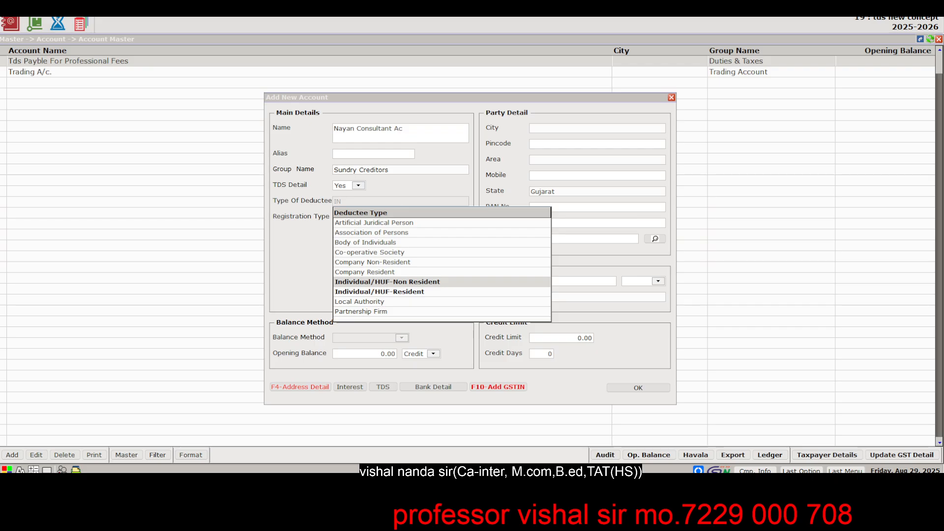
{"action": "key", "text": "Down"}
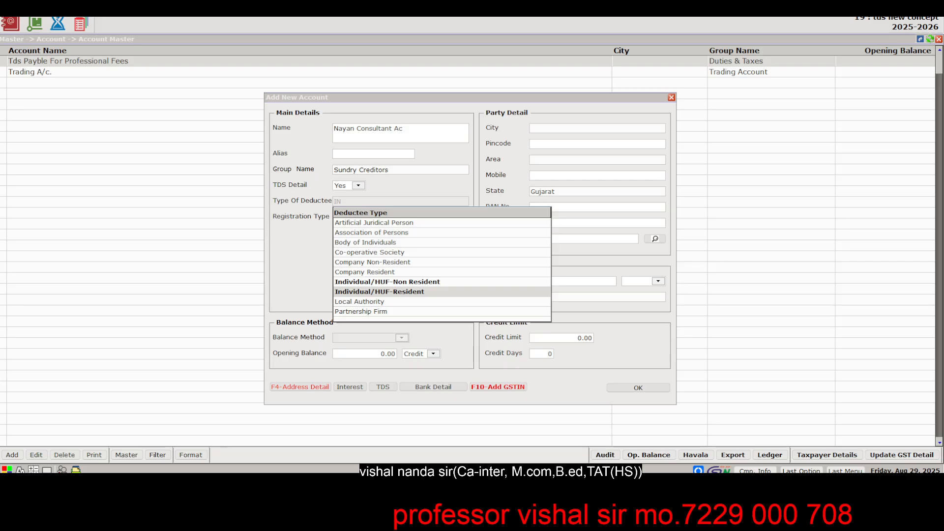
{"action": "key", "text": "Return"}
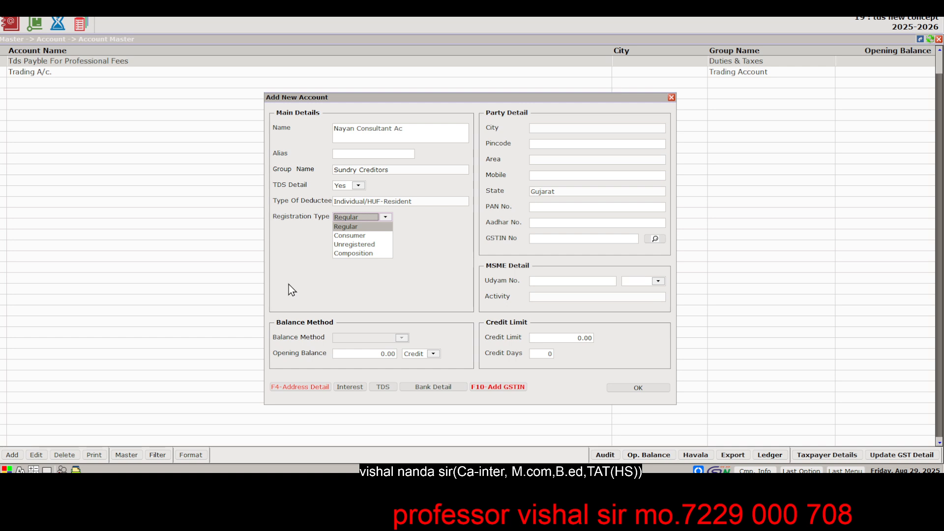
Set the consultant account's registration type to Consumer
{"action": "key", "text": "Down"}
{"action": "key", "text": "Down"}
{"action": "key", "text": "Down"}
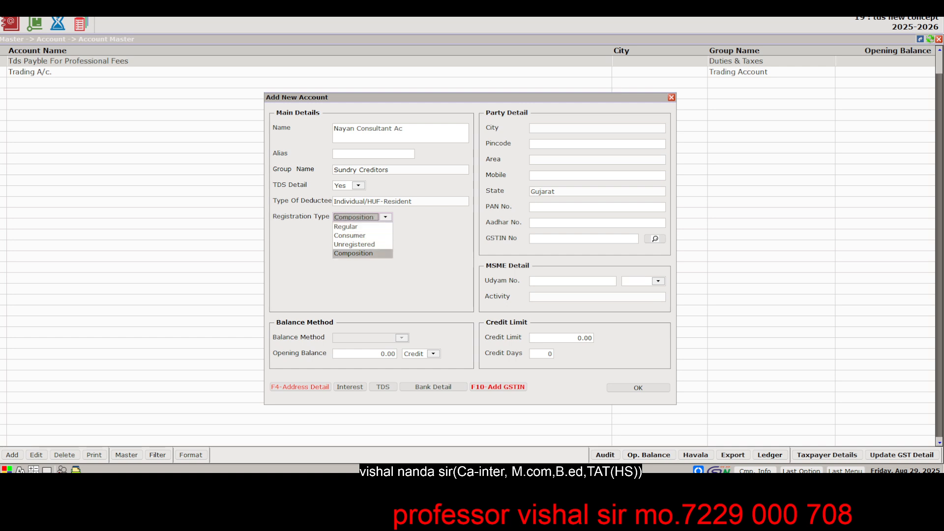
{"action": "key", "text": "Up"}
{"action": "key", "text": "Up"}
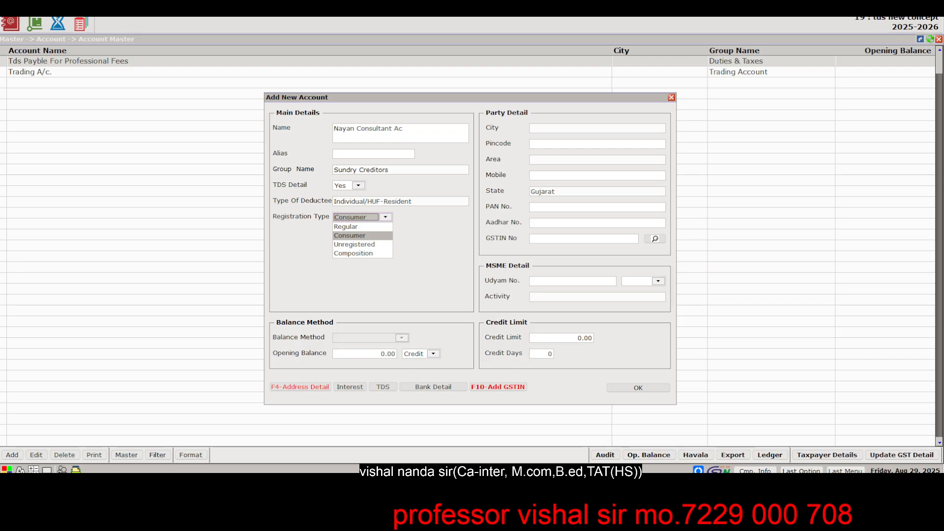
{"action": "key", "text": "Return"}
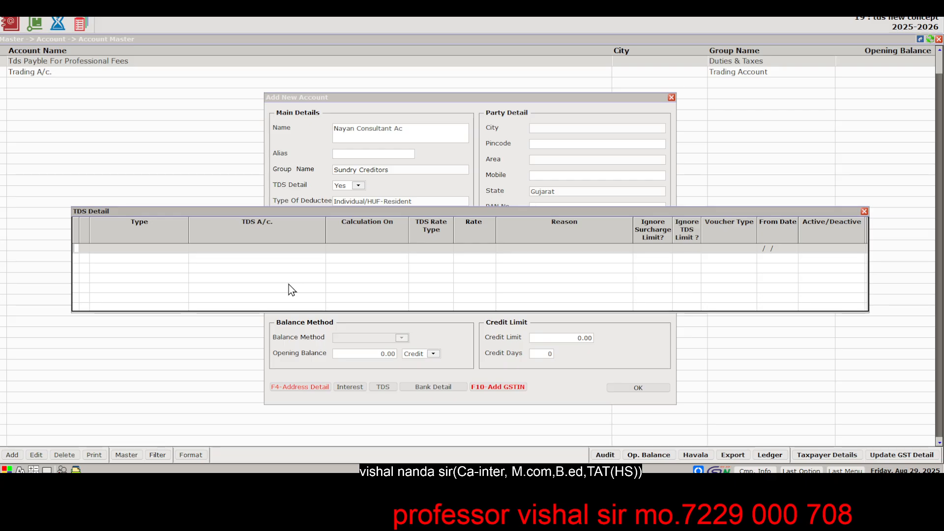
Add a TDS detail row of type TDS Payable linked to the "Tds Payble For Professional Fees" account
{"action": "key", "text": "Return"}
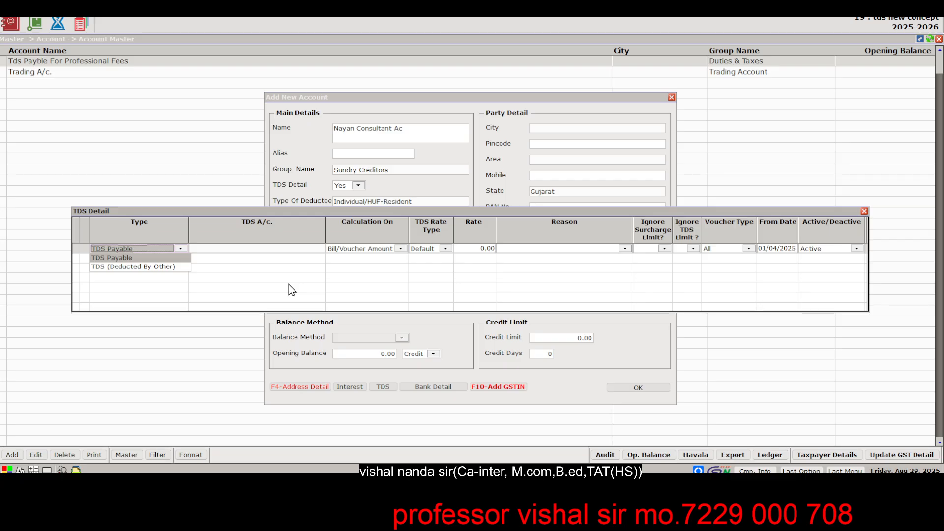
{"action": "key", "text": "Down"}
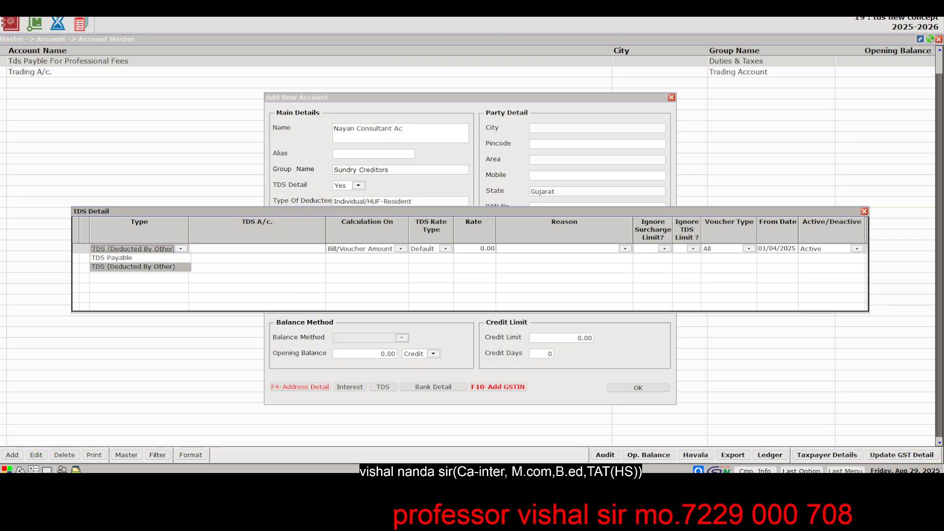
{"action": "key", "text": "Up"}
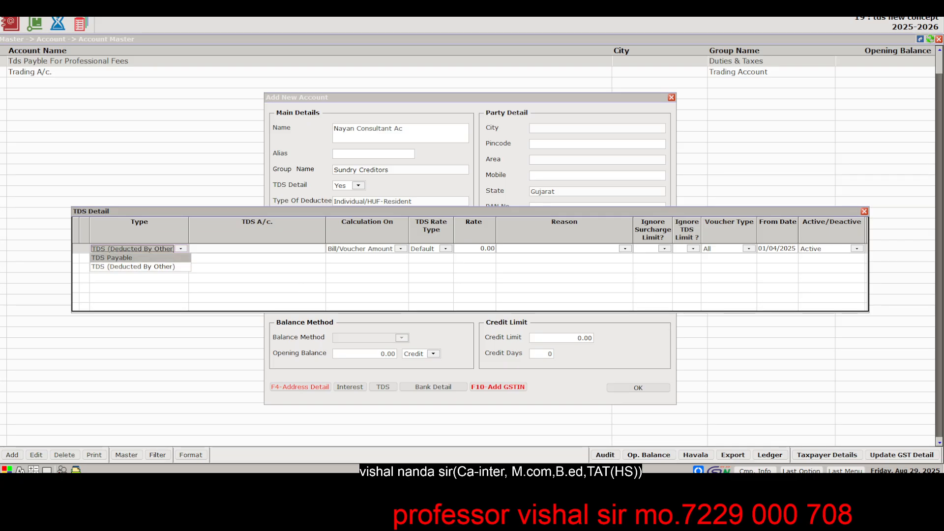
{"action": "key", "text": "Return"}
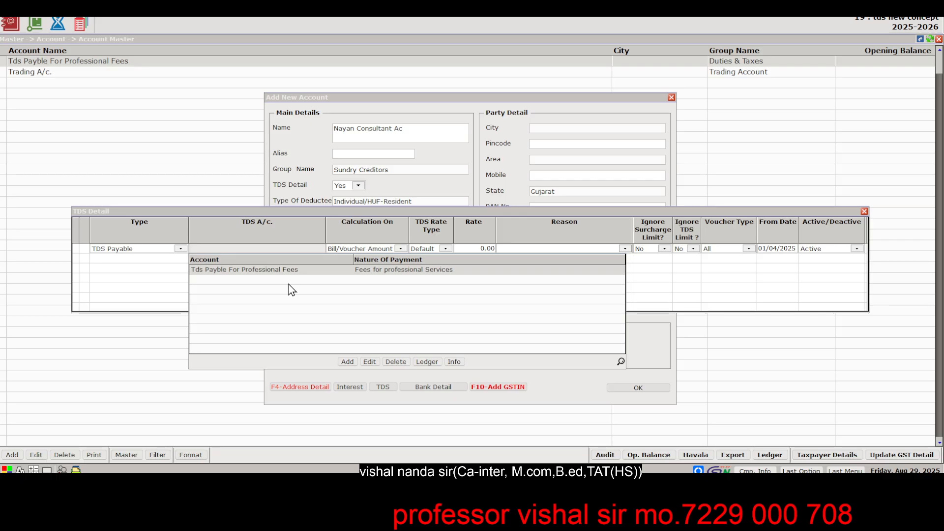
{"action": "key", "text": "Return"}
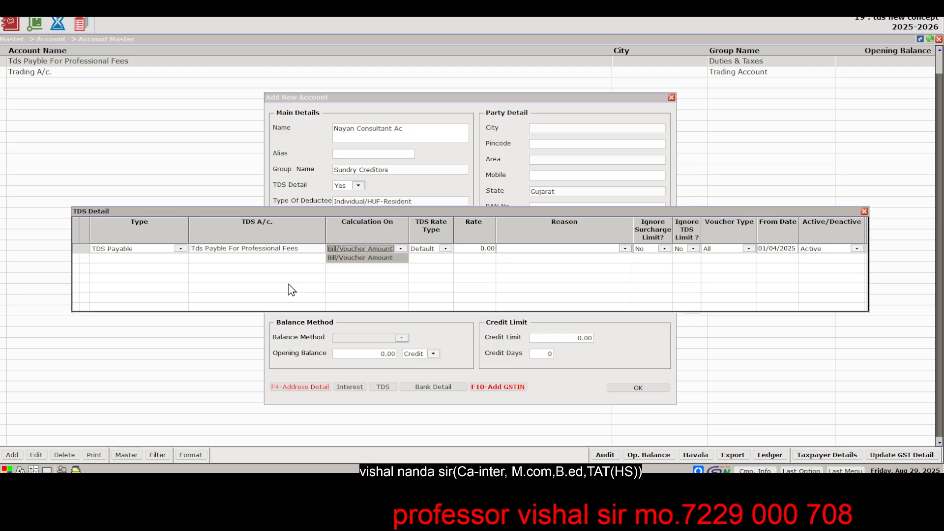
Complete the TDS row with Bill/Voucher Amount, Default rate, no ignored limits, all vouchers, from 01/04/2025 and Active, and save the consultant account
{"action": "key", "text": "Return"}
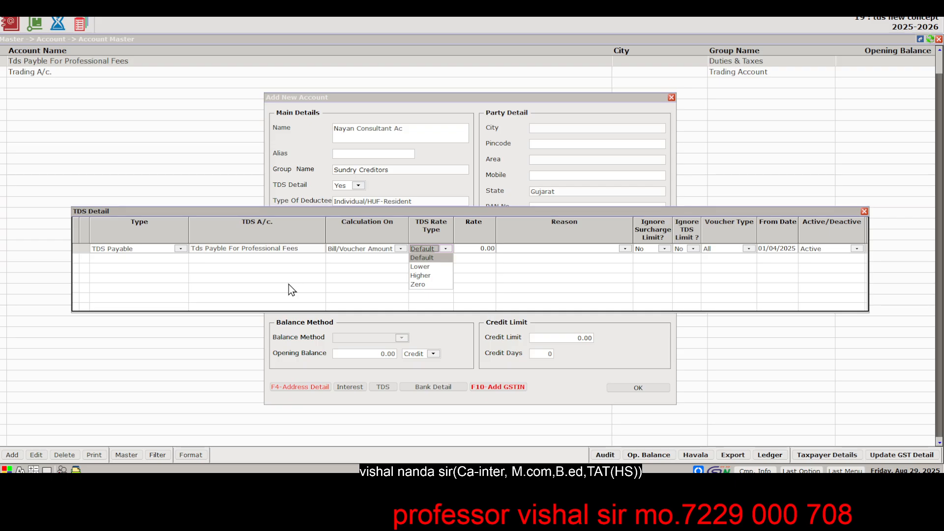
{"action": "key", "text": "Return"}
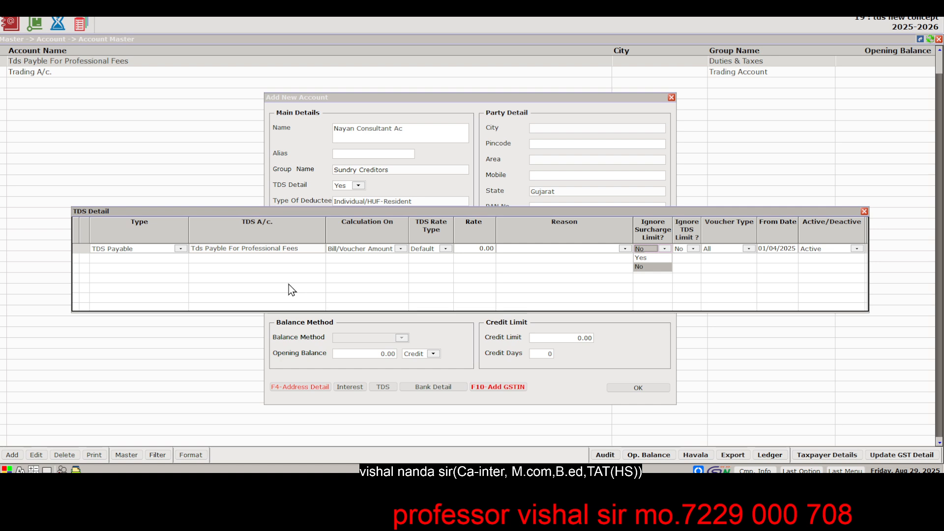
{"action": "key", "text": "Return"}
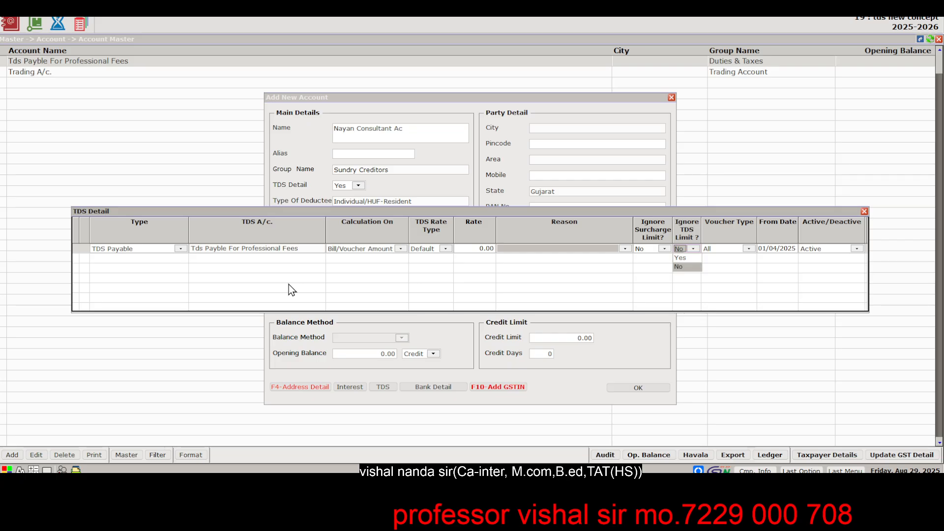
{"action": "key", "text": "Return"}
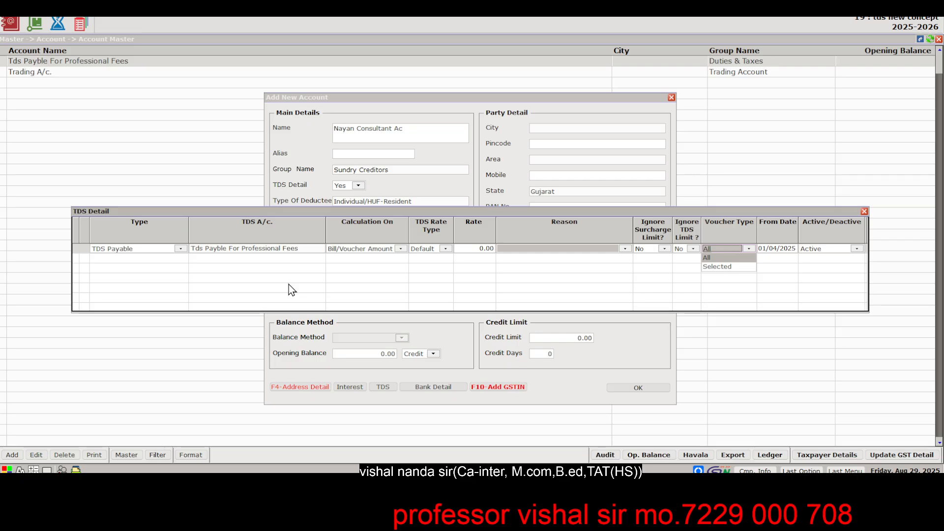
{"action": "key", "text": "Return"}
{"action": "key", "text": "Return"}
{"action": "key", "text": "Return"}
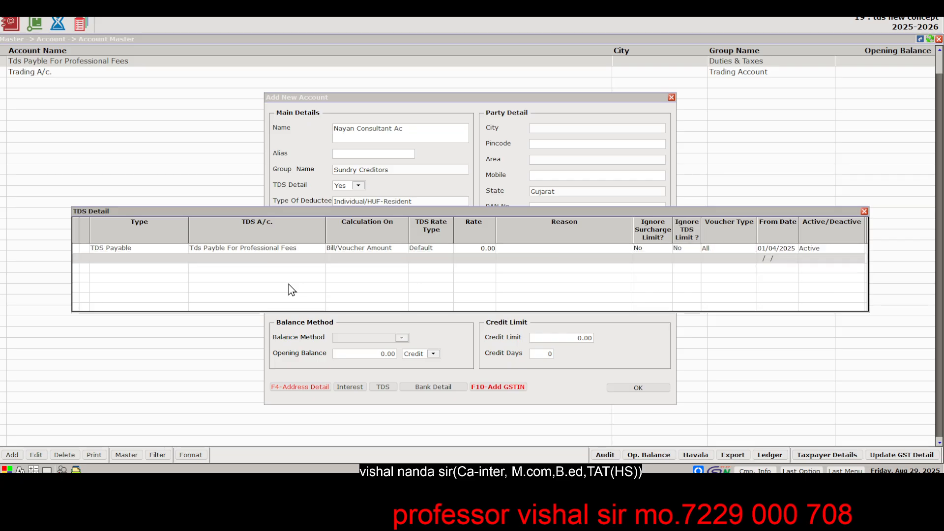
{"action": "key", "text": "Escape"}
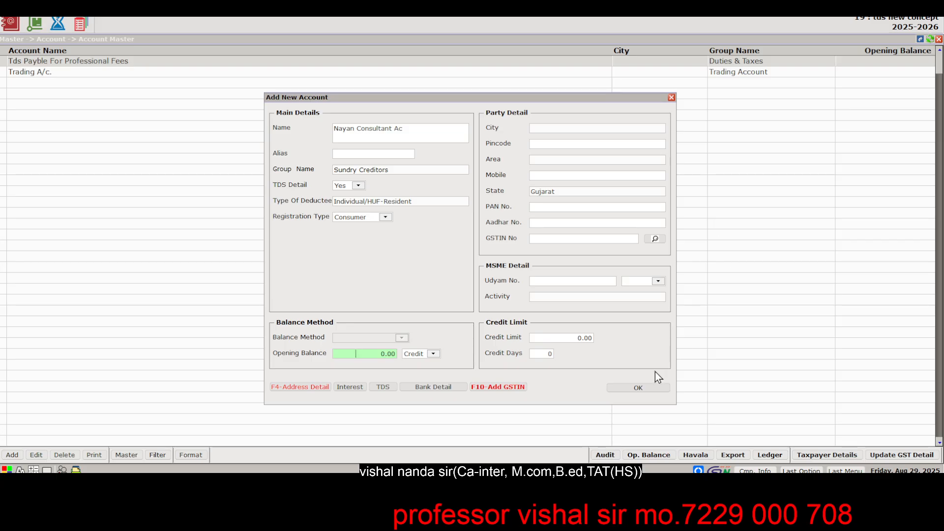
{"action": "left_click", "coordinate": [655, 387]}
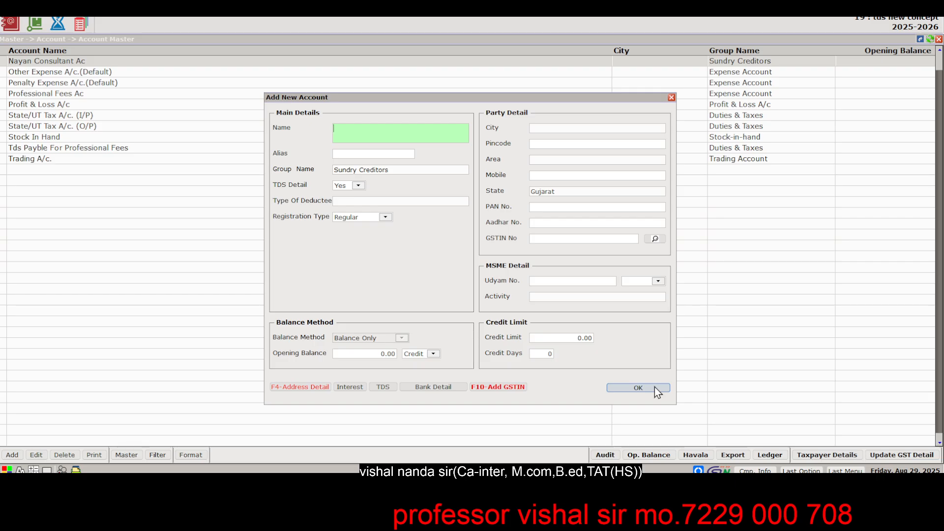
Check the consultant-fee example in the PDF, discard the blank new-account form and leave the account master
{"action": "key", "text": "alt+Tab"}
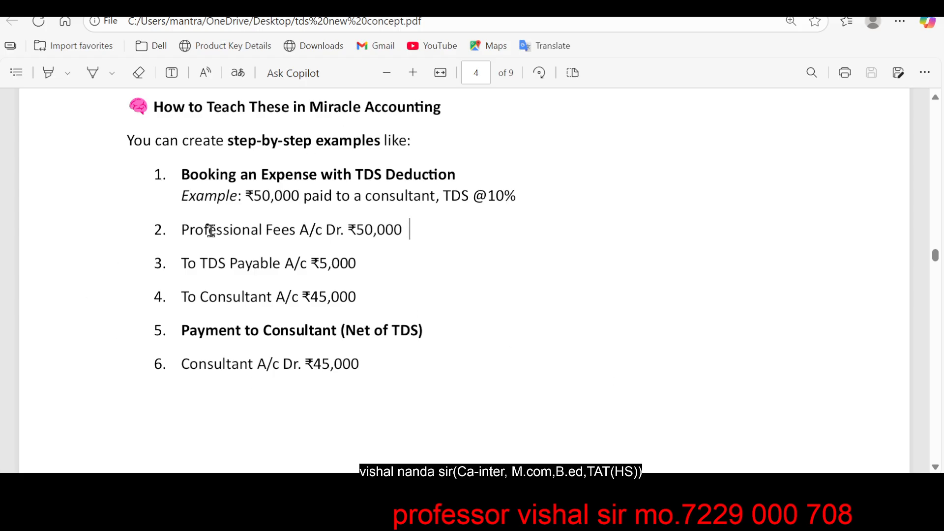
{"action": "key", "text": "alt+Tab"}
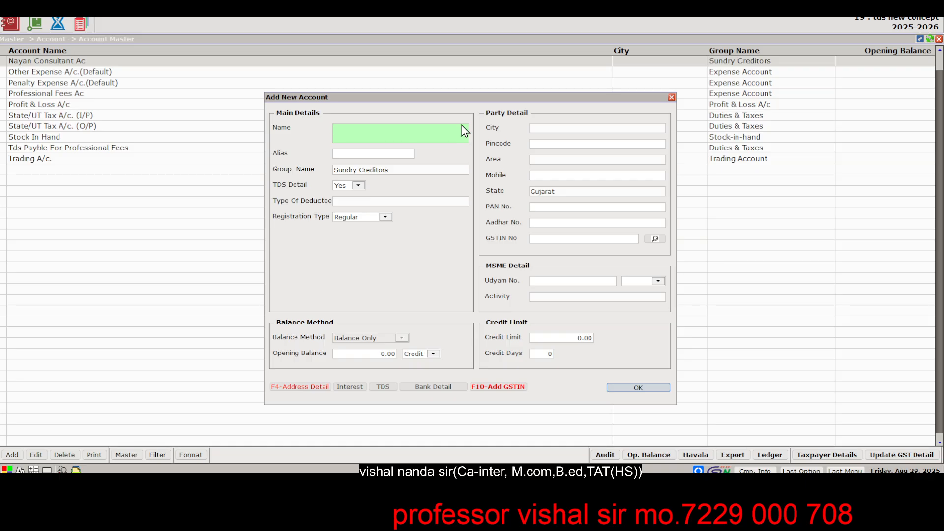
{"action": "key", "text": "Escape"}
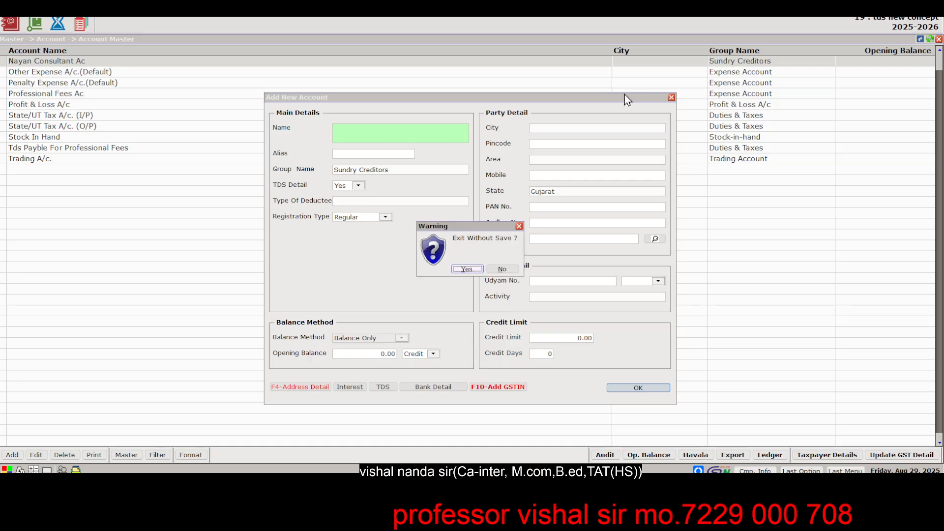
{"action": "key", "text": "Return"}
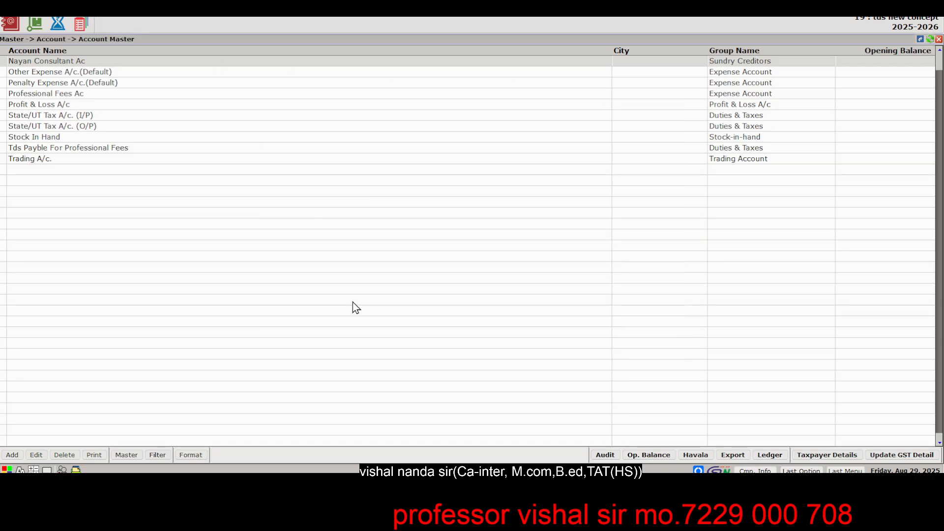
{"action": "key", "text": "Escape"}
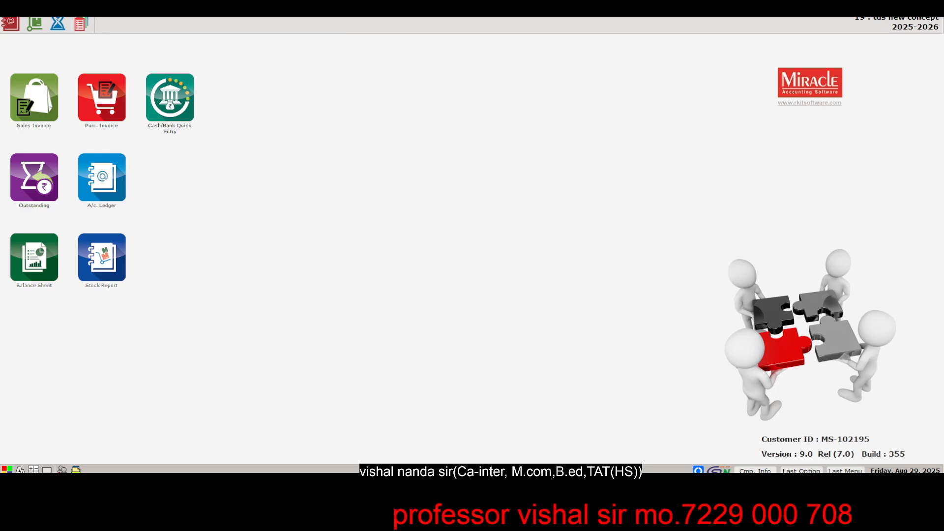
Open the journal entry voucher list for the Journal voucher type
{"action": "key", "text": "alt+t"}
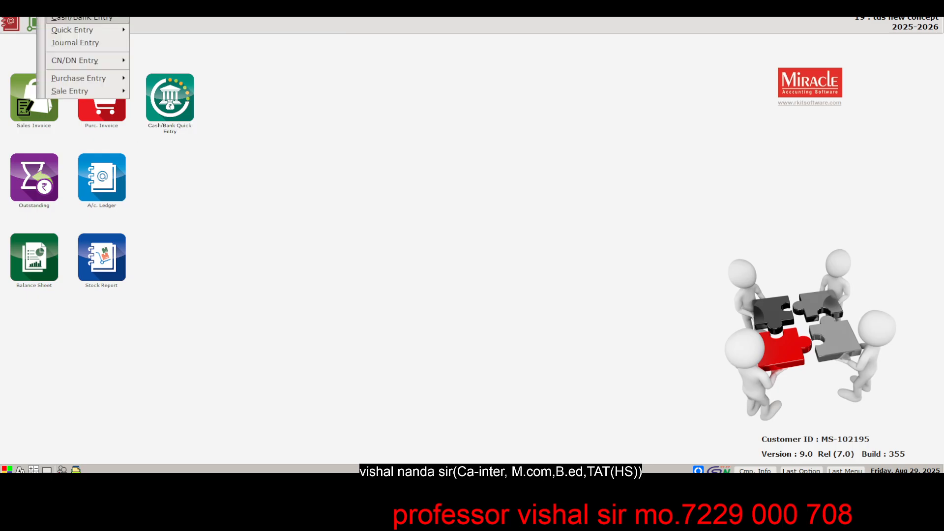
{"action": "mouse_move", "coordinate": [89, 95]}
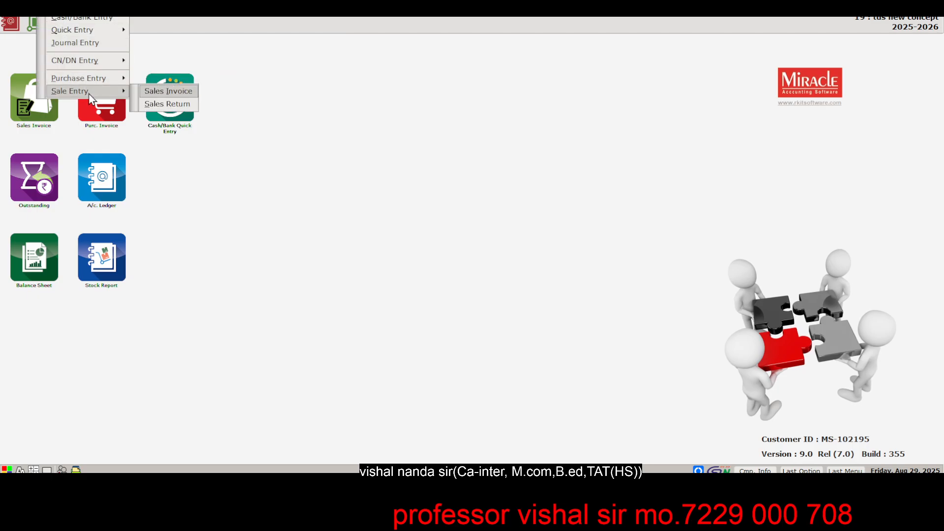
{"action": "left_click", "coordinate": [103, 44]}
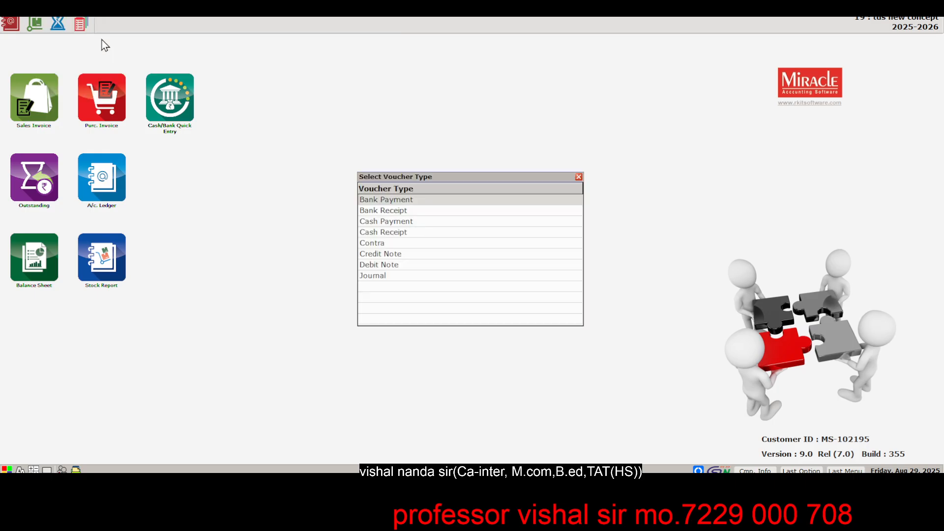
{"action": "key", "text": "Down"}
{"action": "key", "text": "Down"}
{"action": "key", "text": "Down"}
{"action": "key", "text": "Down"}
{"action": "key", "text": "Down"}
{"action": "key", "text": "Down"}
{"action": "key", "text": "Down"}
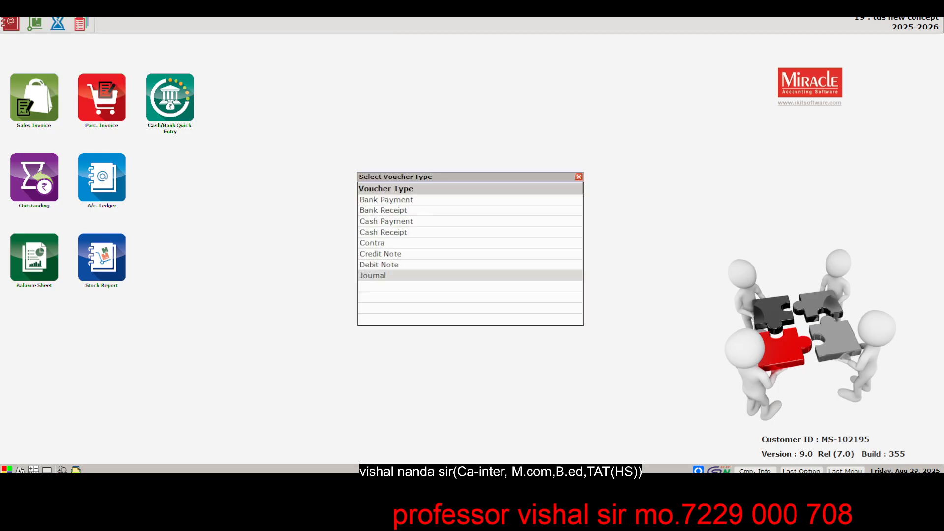
{"action": "key", "text": "Return"}
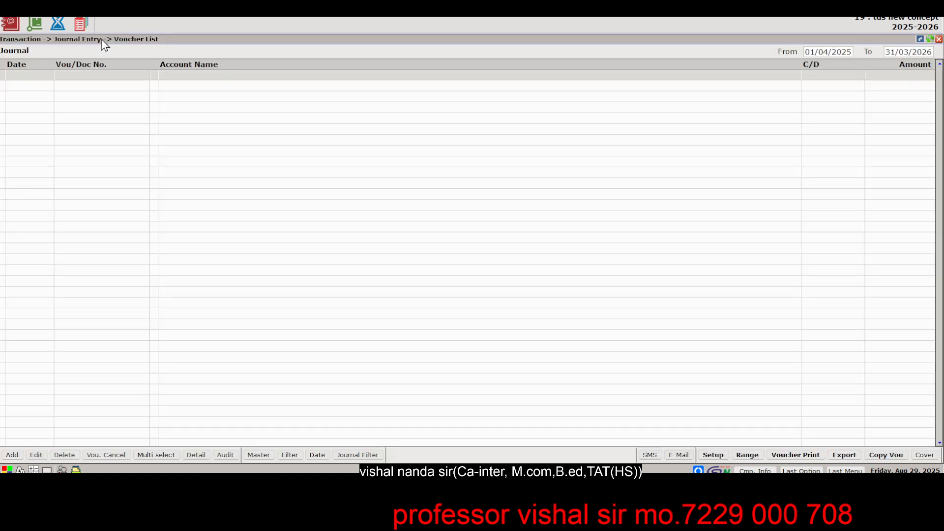
Start a new Journal voucher dated 29/08/2025 with the tax type set to TDS
{"action": "left_click", "coordinate": [13, 454]}
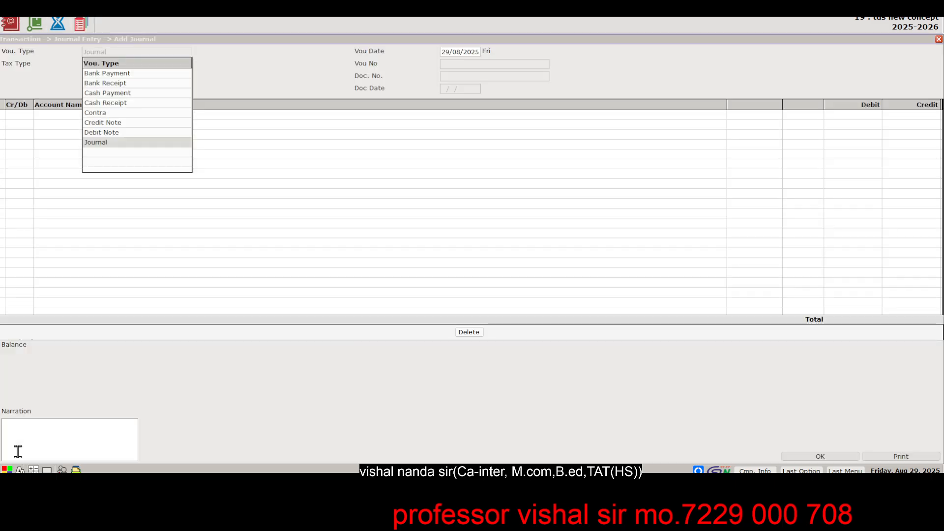
{"action": "key", "text": "Return"}
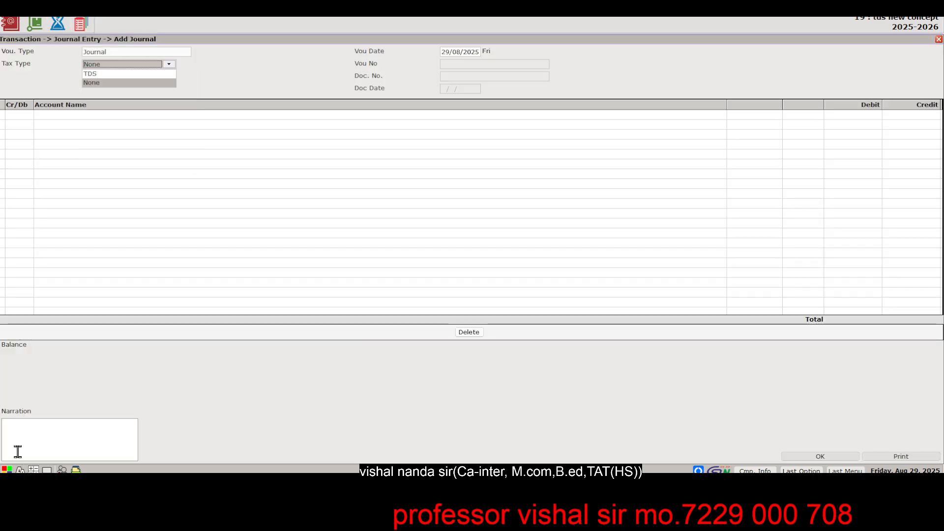
{"action": "key", "text": "Up"}
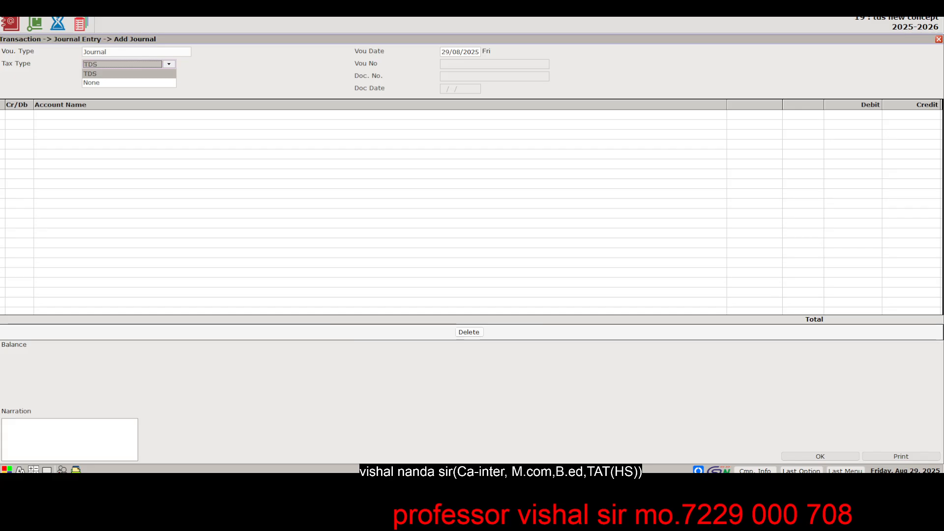
{"action": "key", "text": "Return"}
{"action": "key", "text": "Return"}
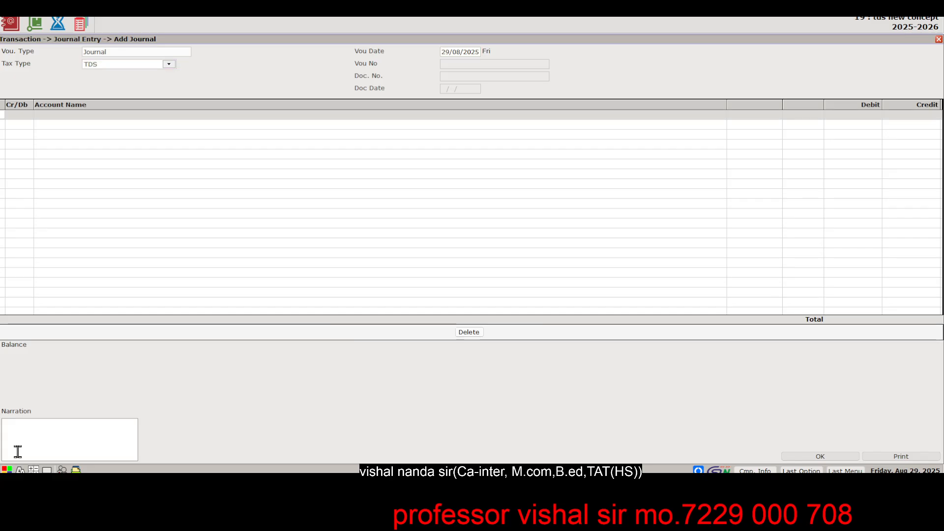
Enter a debit line for Professional Fees Ac with an amount of 50000
{"action": "key", "text": "Down"}
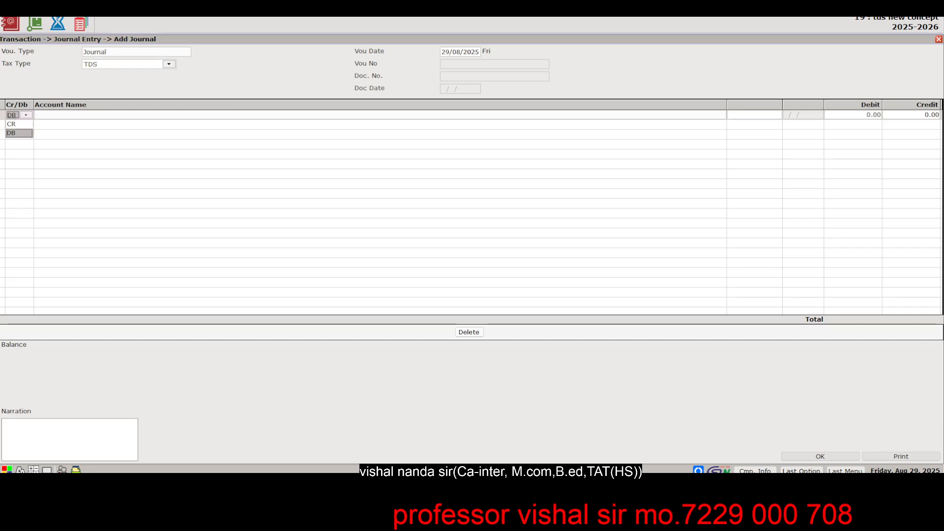
{"action": "key", "text": "Return"}
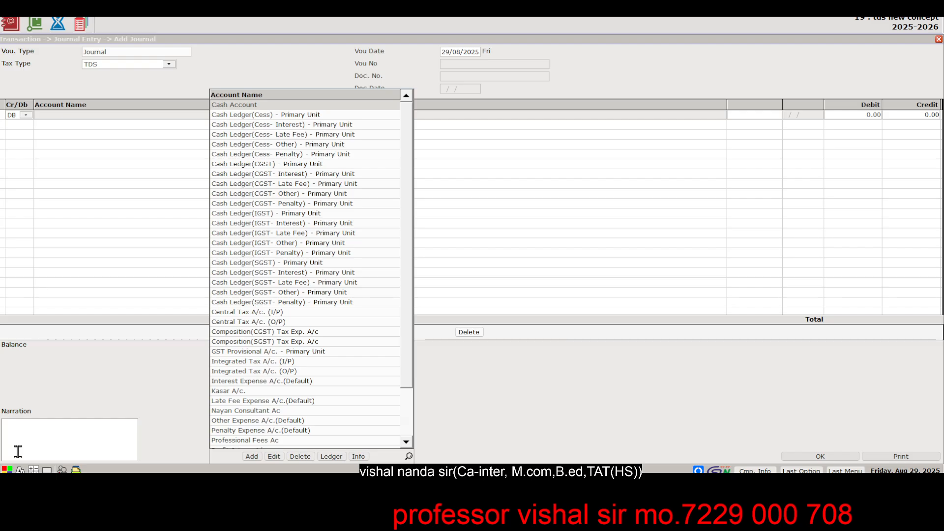
{"action": "type", "text": "PRO"}
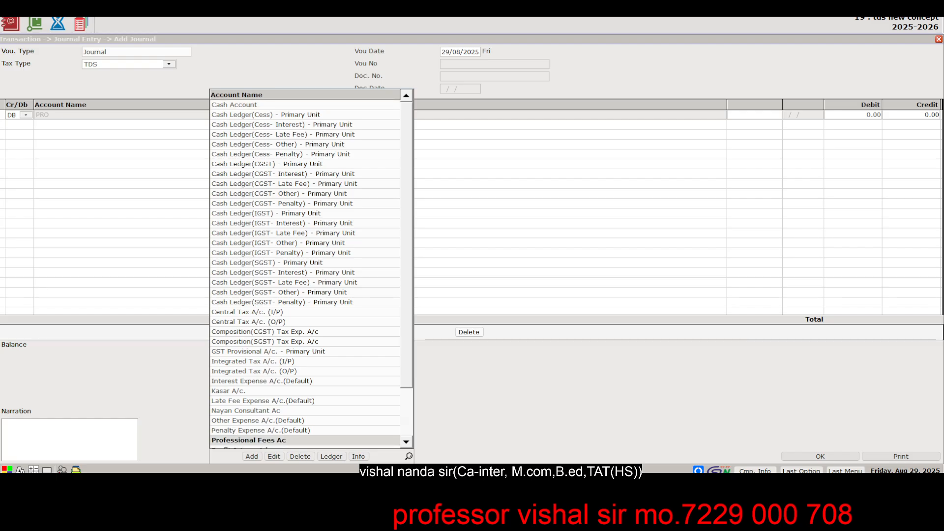
{"action": "key", "text": "Return"}
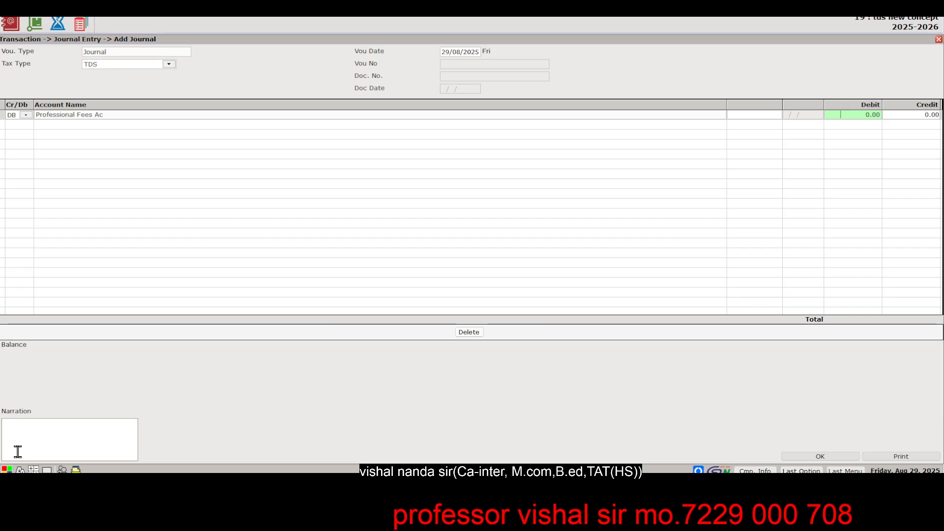
{"action": "type", "text": "50000"}
{"action": "key", "text": "Return"}
{"action": "key", "text": "Return"}
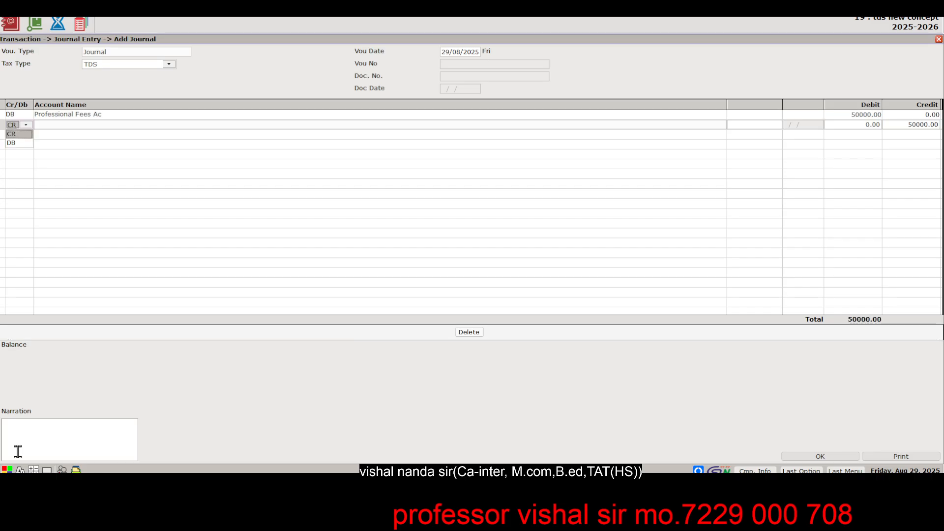
Enter a credit line for "Tds Payble For Professional Fees" with 50000 and move on to the narration
{"action": "key", "text": "Return"}
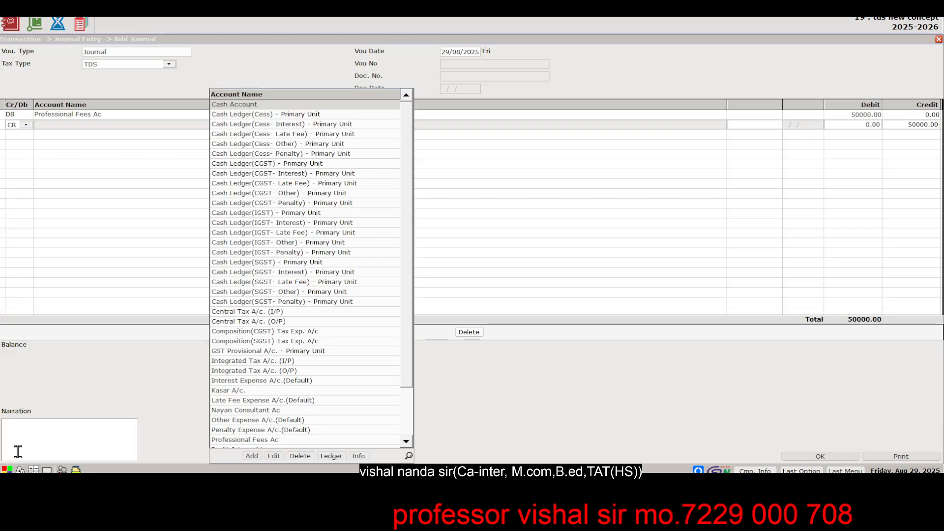
{"action": "type", "text": "TDS"}
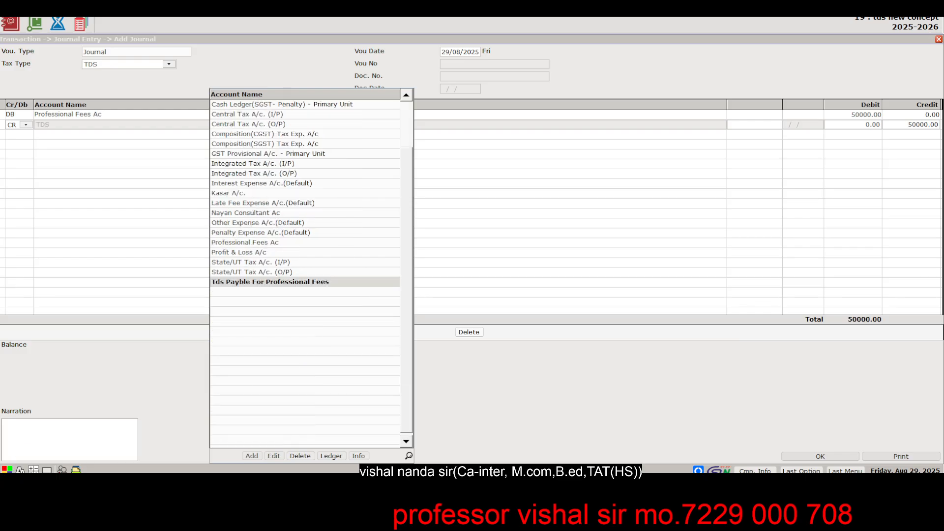
{"action": "key", "text": "Return"}
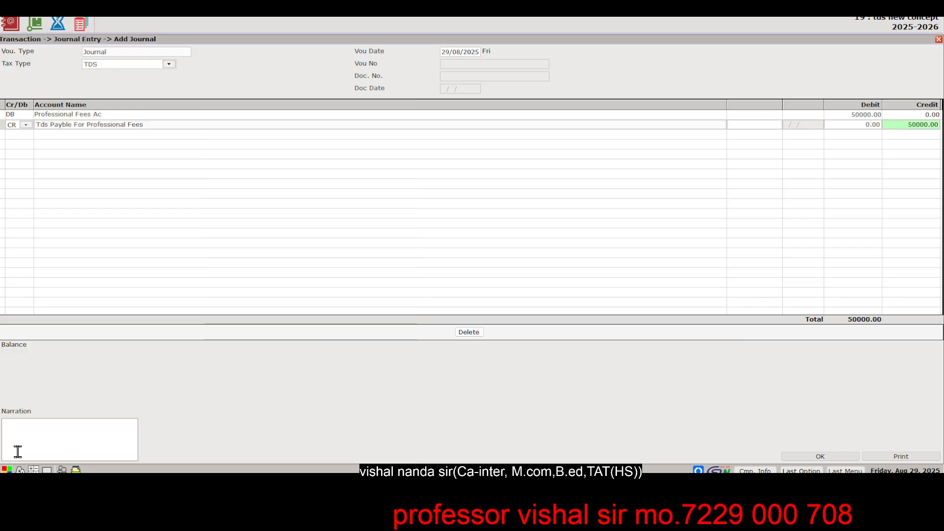
{"action": "left_click", "coordinate": [17, 451]}
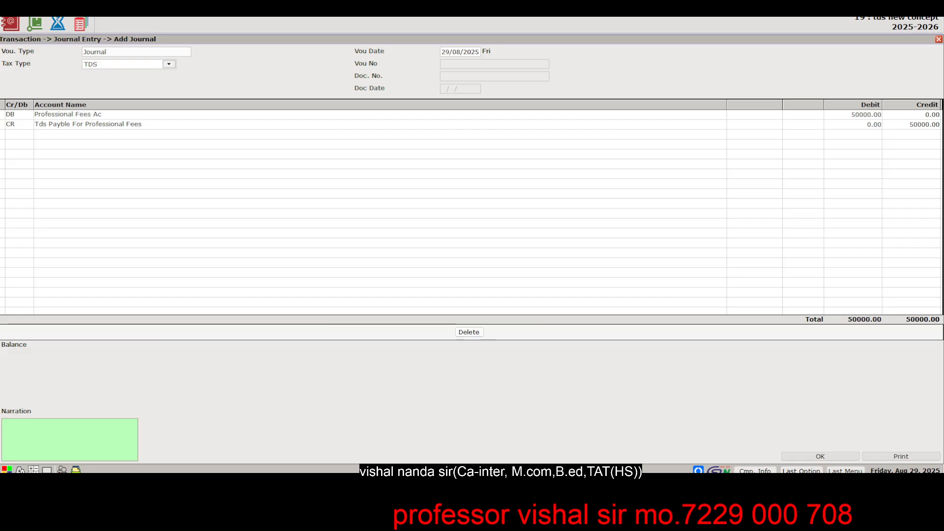
Check the journal voucher against the TDS deduction example in the PDF, and discard the voucher without saving
{"action": "key", "text": "alt+Tab"}
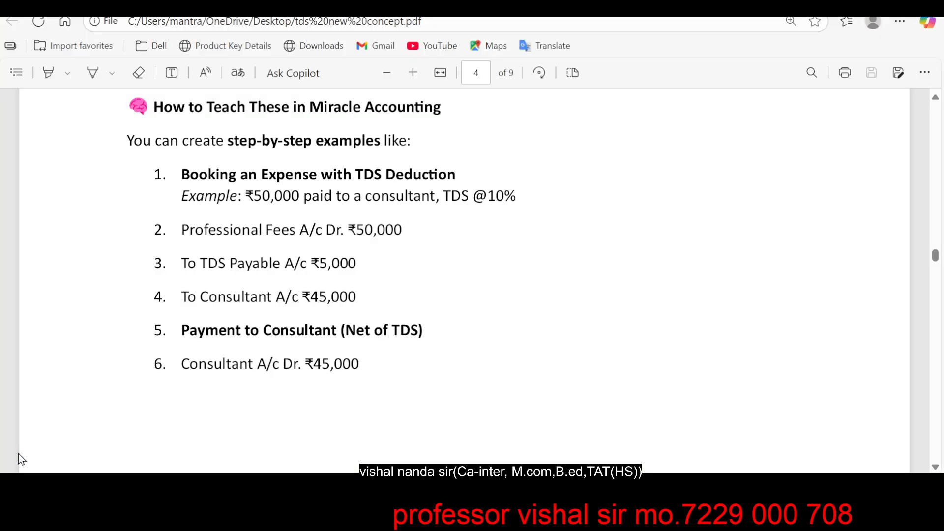
{"action": "key", "text": "alt+Tab"}
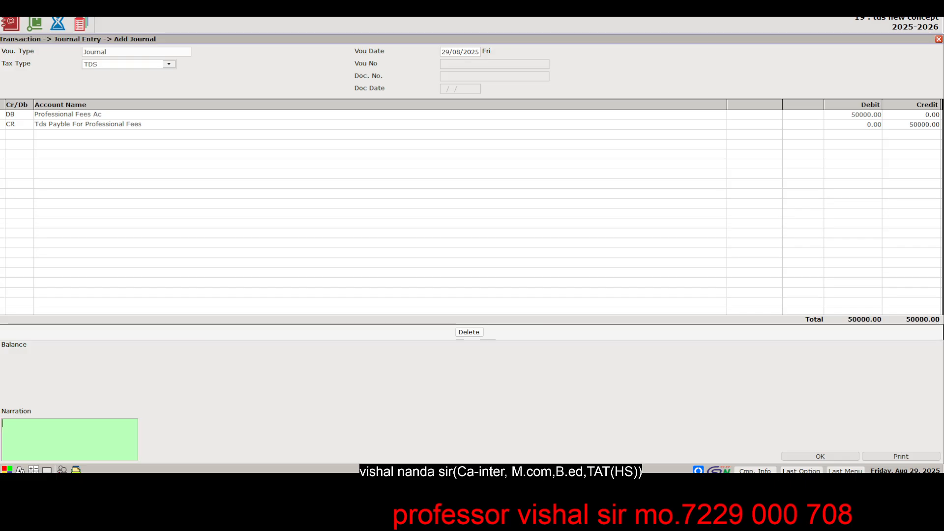
{"action": "key", "text": "Escape"}
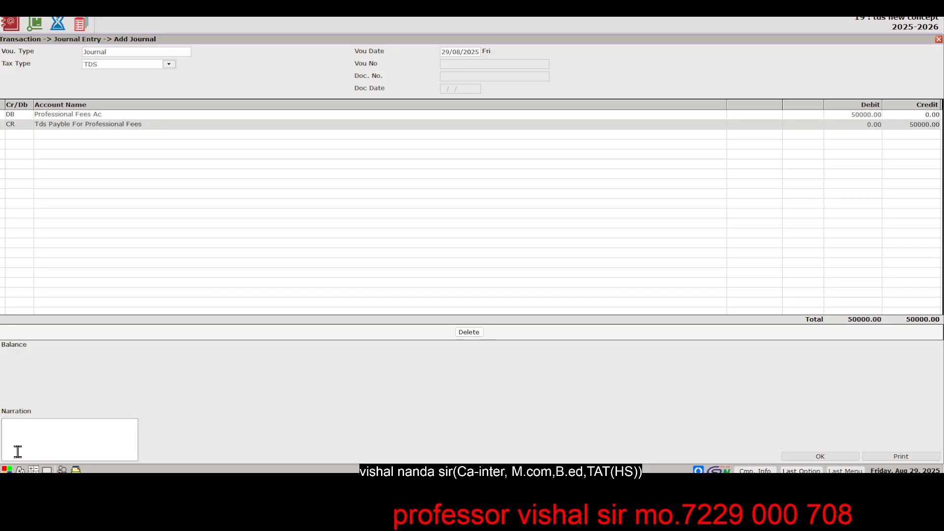
{"action": "key", "text": "Escape"}
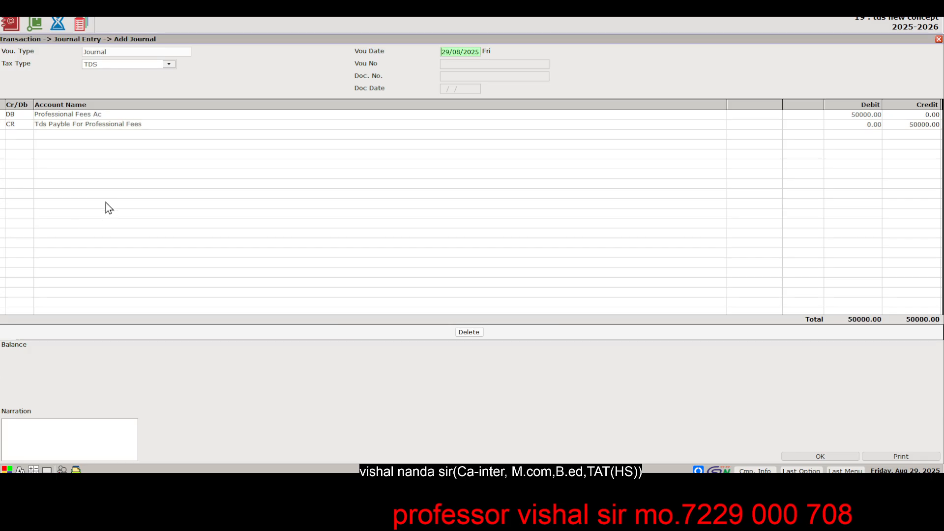
{"action": "left_click", "coordinate": [124, 192]}
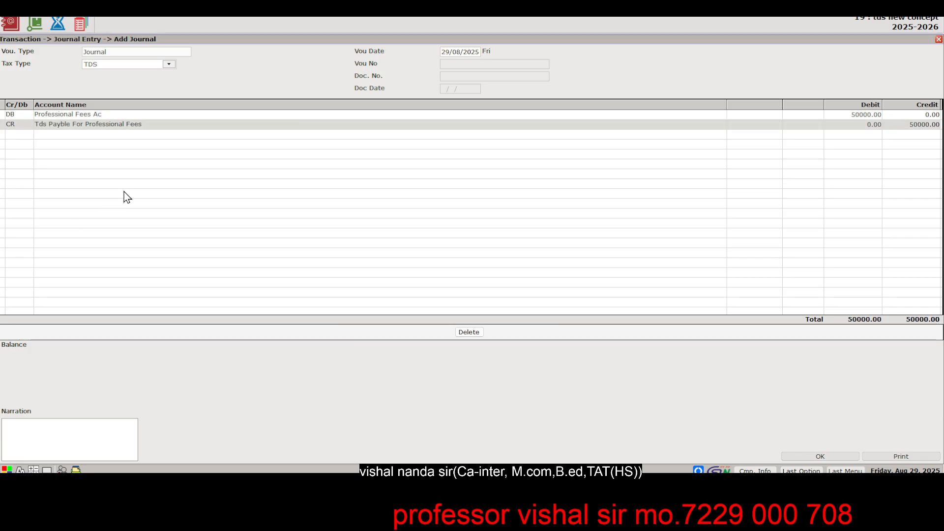
{"action": "key", "text": "Tab"}
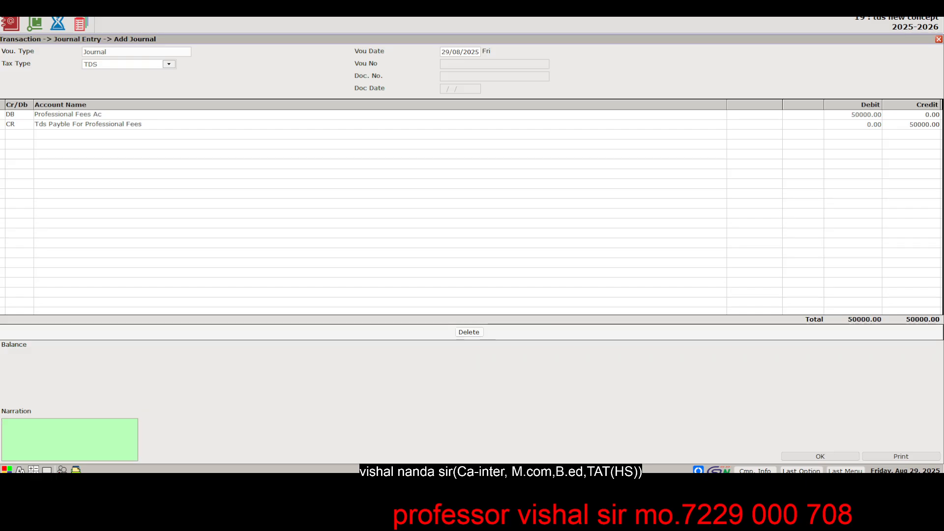
{"action": "left_click", "coordinate": [124, 191]}
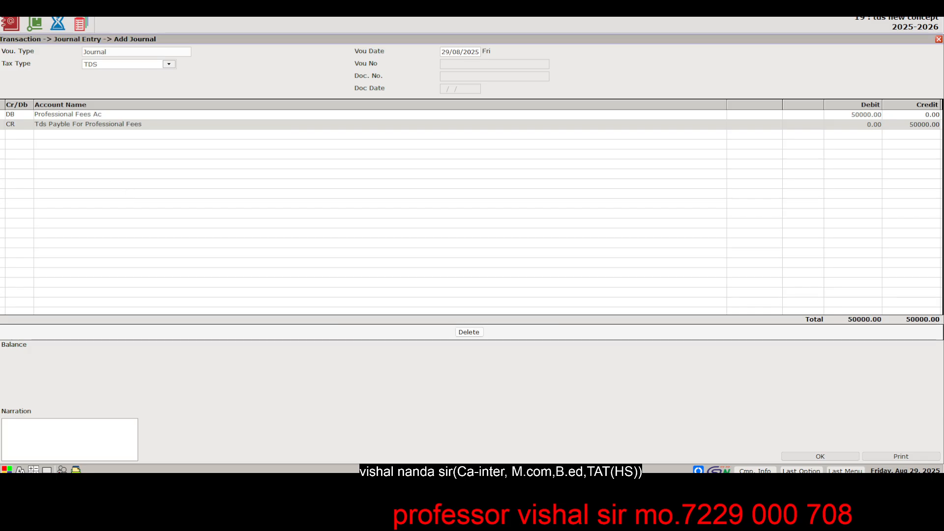
{"action": "key", "text": "Escape"}
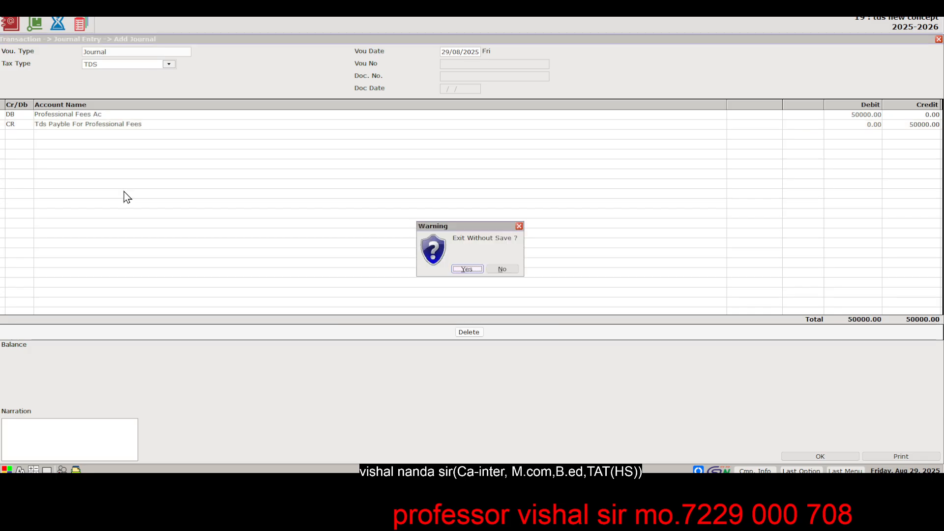
{"action": "key", "text": "n"}
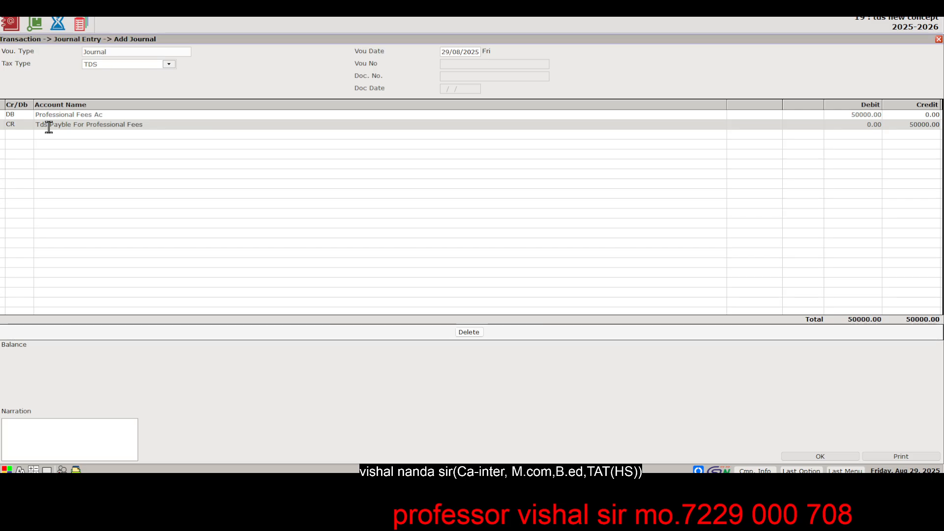
{"action": "key", "text": "Tab"}
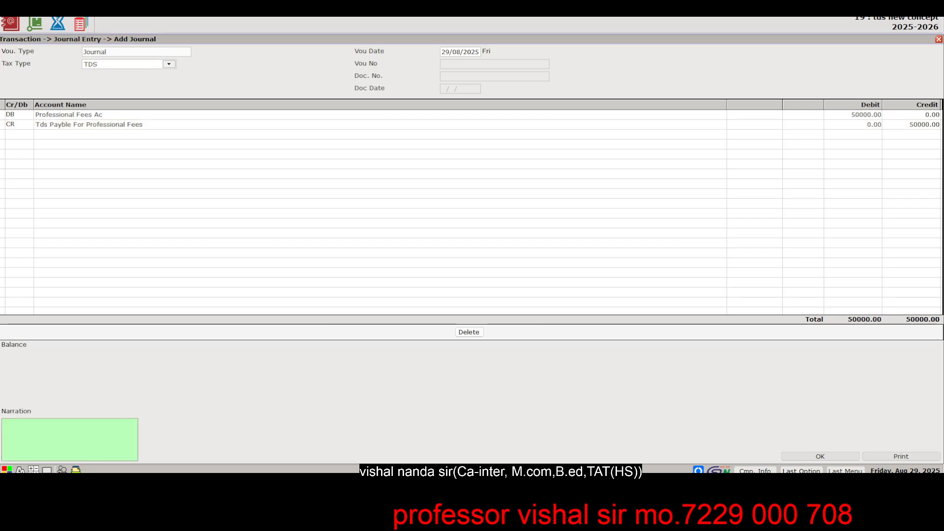
{"action": "left_click", "coordinate": [48, 127]}
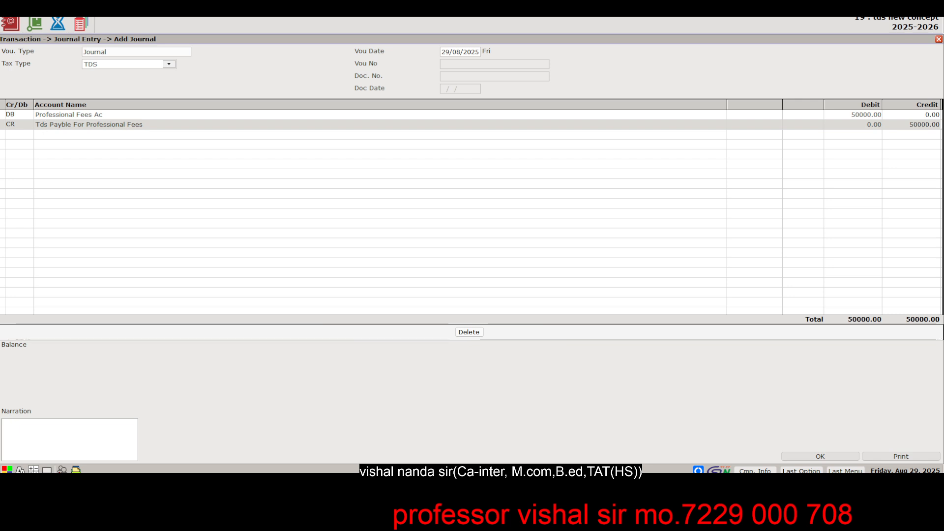
{"action": "key", "text": "Escape"}
{"action": "key", "text": "Return"}
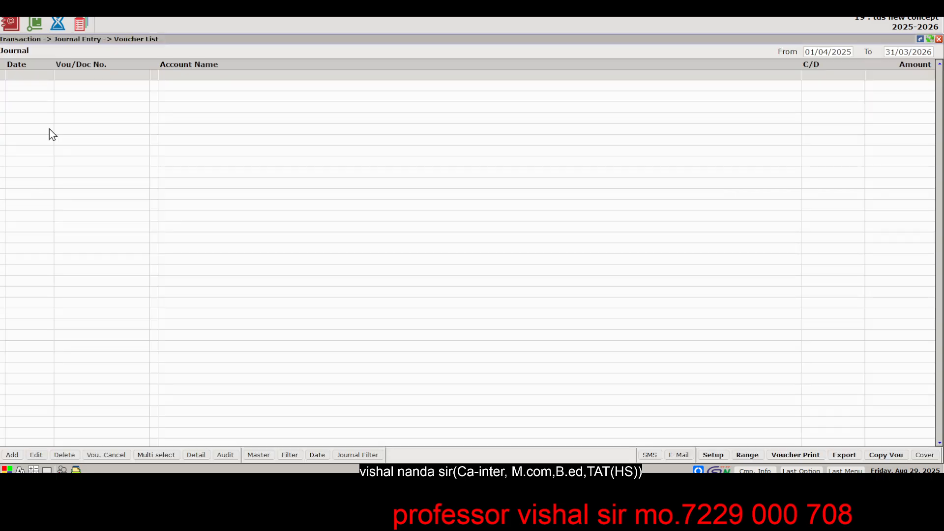
Start a fresh Journal voucher dated 29/08/2025 and set its tax type to TDS
{"action": "left_click", "coordinate": [8, 455]}
{"action": "key", "text": "Return"}
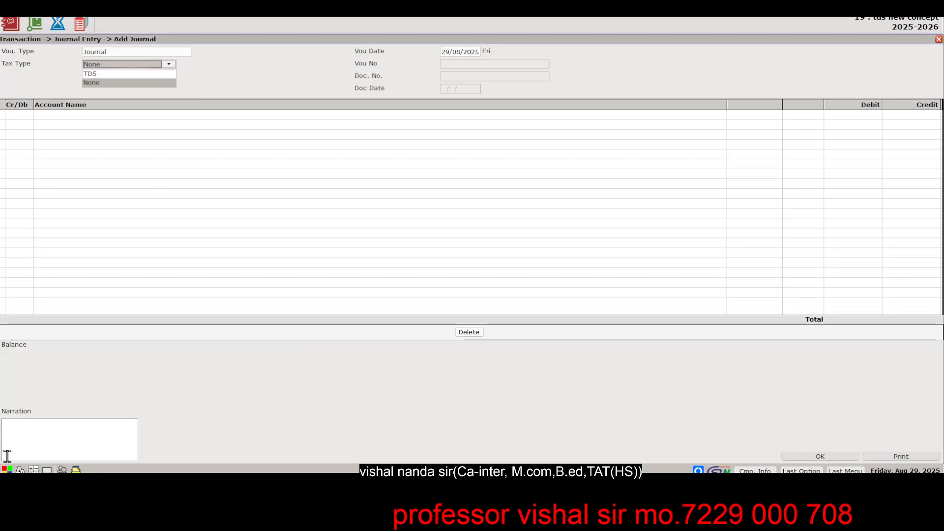
{"action": "key", "text": "Down"}
{"action": "key", "text": "Return"}
{"action": "key", "text": "Return"}
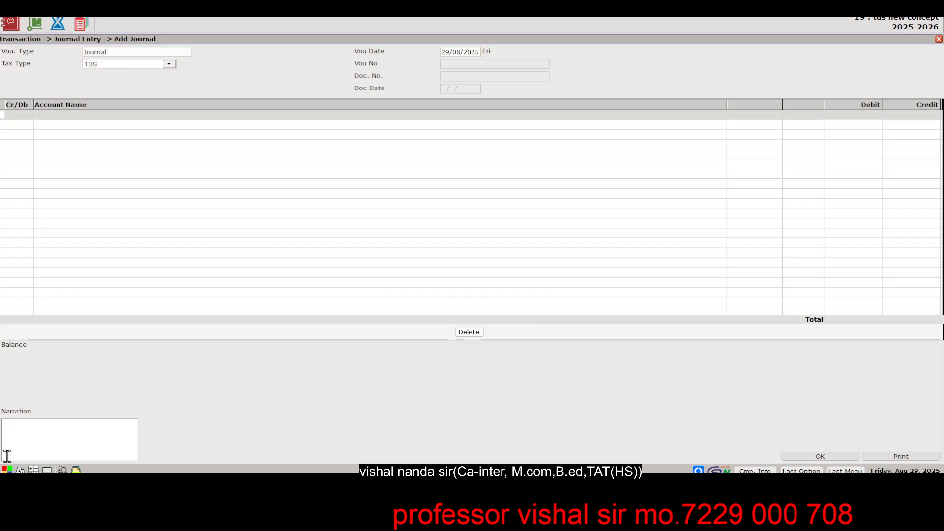
Add a debit line of 50000 for Professional Fees Ac to the new voucher
{"action": "key", "text": "Down"}
{"action": "key", "text": "Return"}
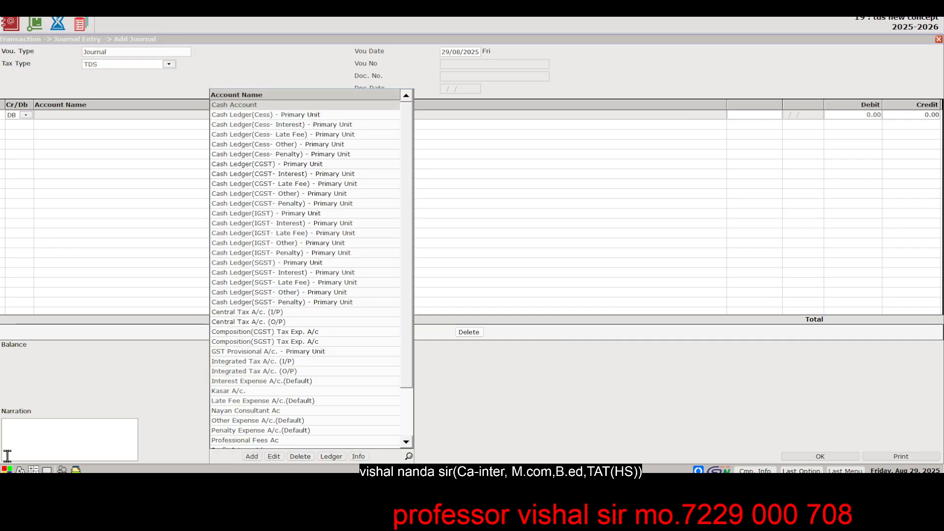
{"action": "type", "text": "PR"}
{"action": "key", "text": "Return"}
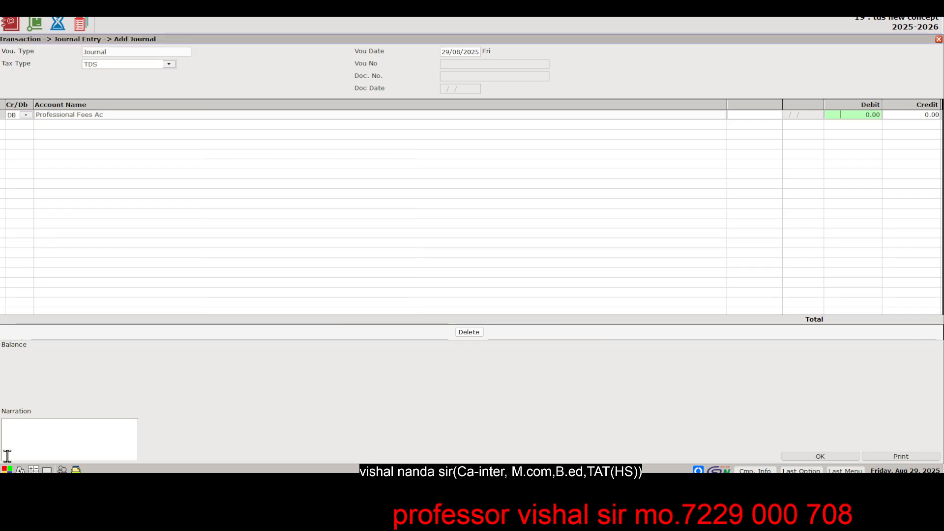
{"action": "type", "text": "50000"}
{"action": "key", "text": "Return"}
Add a credit line for the consultant's account with an amount of 50000
{"action": "key", "text": "Return"}
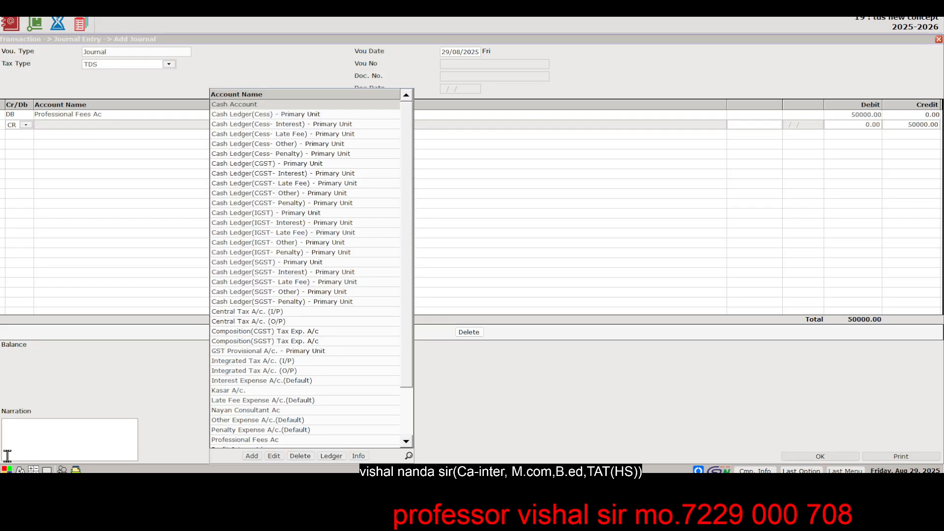
{"action": "type", "text": "co"}
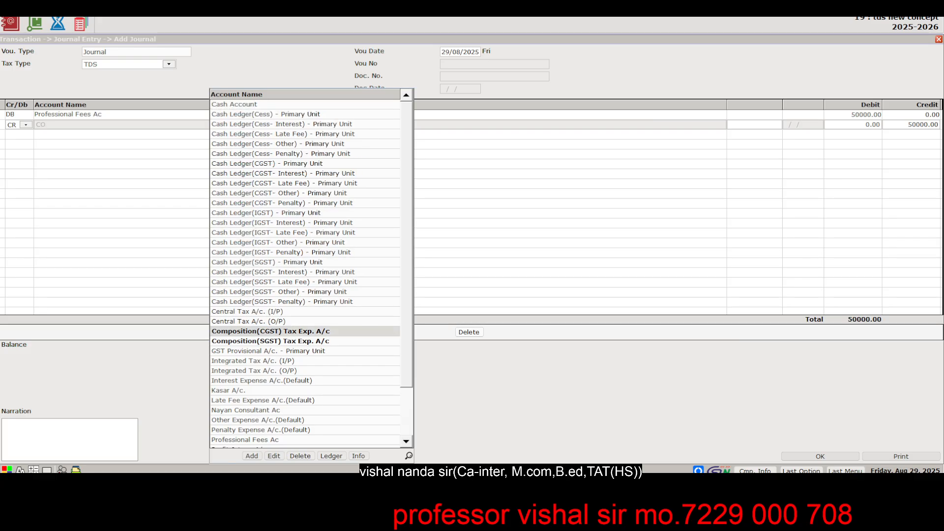
{"action": "key", "text": "BackSpace"}
{"action": "key", "text": "BackSpace"}
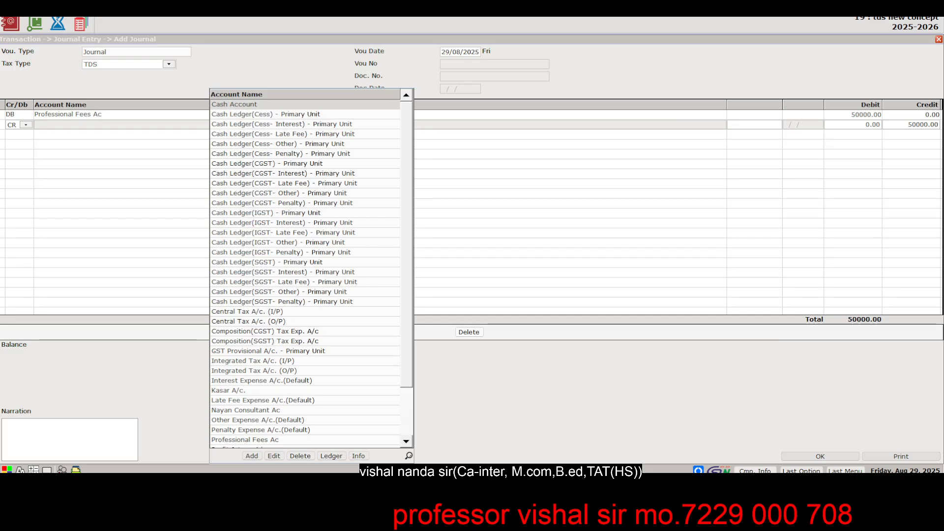
{"action": "type", "text": "n"}
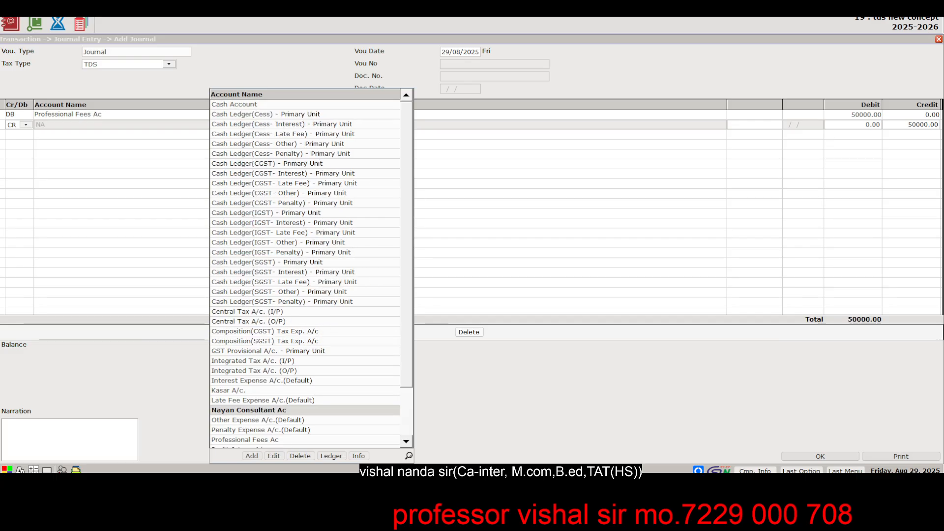
{"action": "key", "text": "Return"}
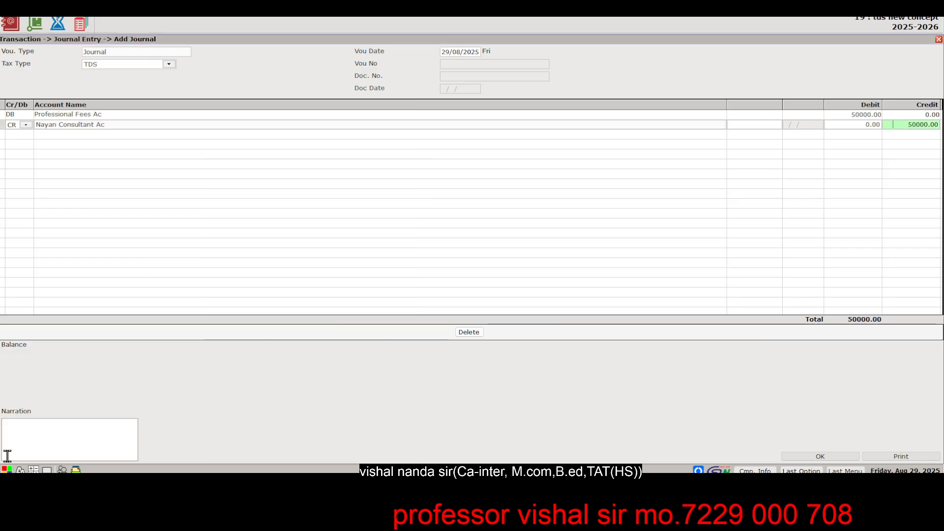
{"action": "key", "text": "Return"}
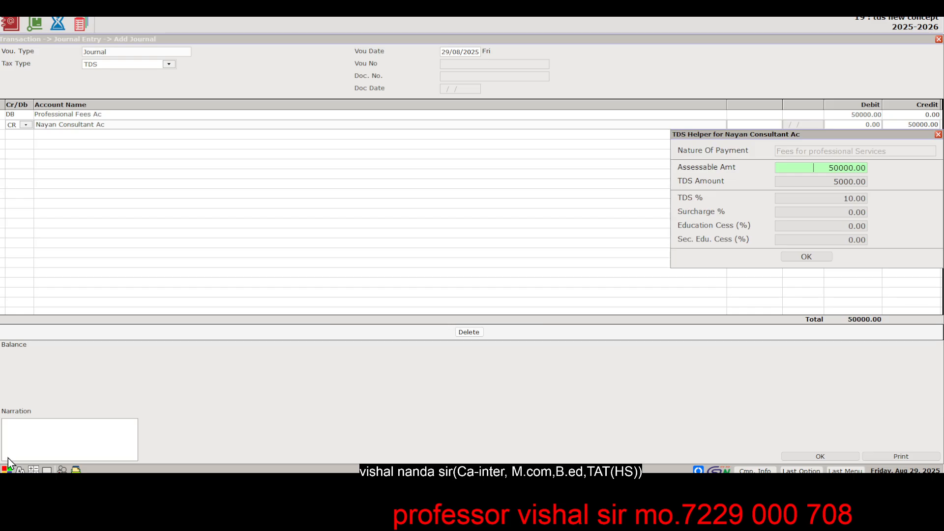
Accept the TDS calculation on the assessable amount of 50000 and save the journal voucher without a narration
{"action": "key", "text": "Return"}
{"action": "key", "text": "Return"}
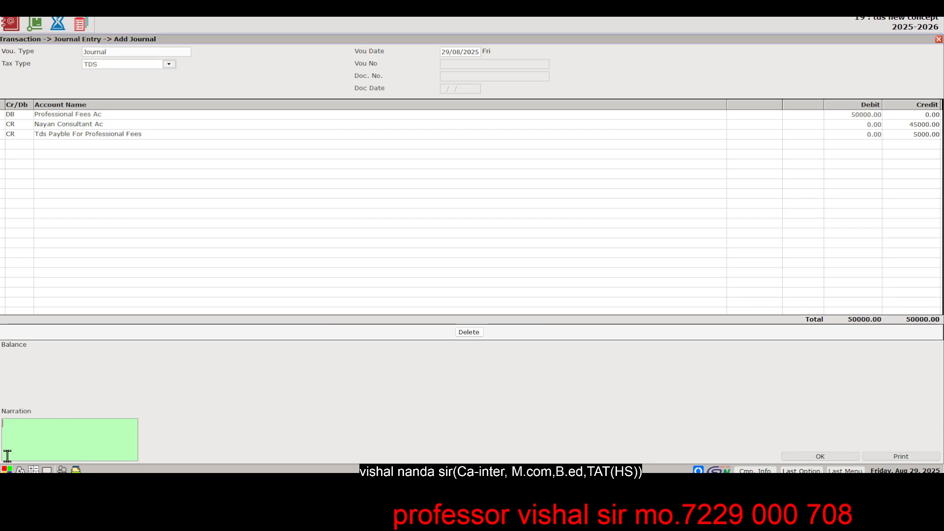
{"action": "key", "text": "Return"}
{"action": "key", "text": "Return"}
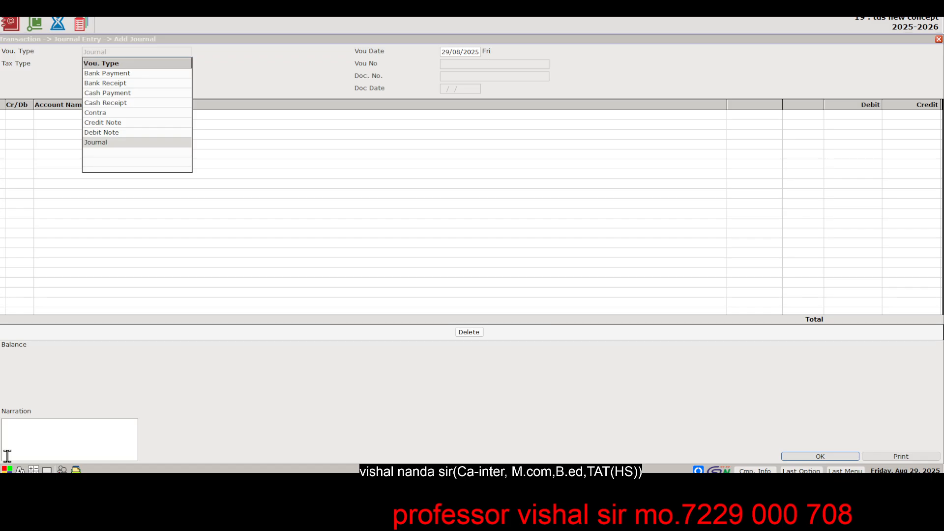
Consult the net-of-TDS consultant payment example in the PDF and set the next voucher's type to Bank Payment
{"action": "key", "text": "alt+Tab"}
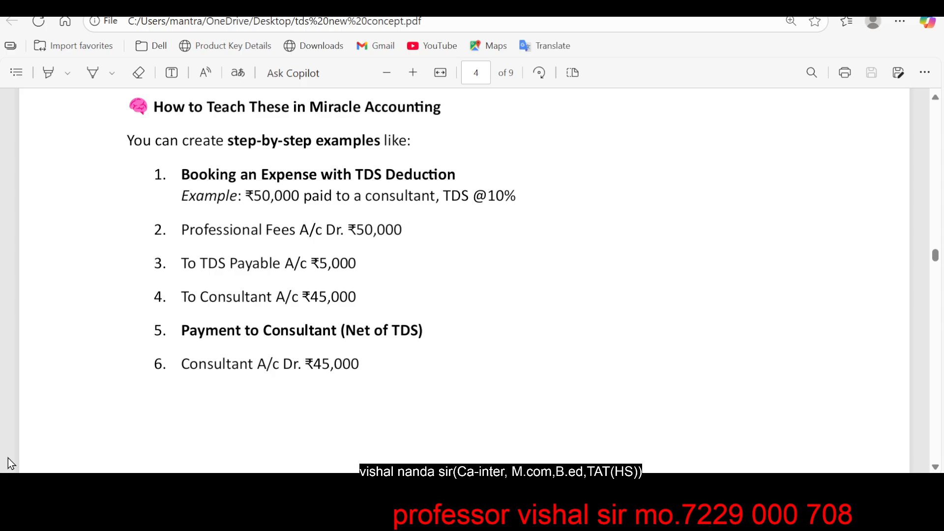
{"action": "scroll", "coordinate": [662, 198], "scroll_direction": "down", "scroll_amount": 2}
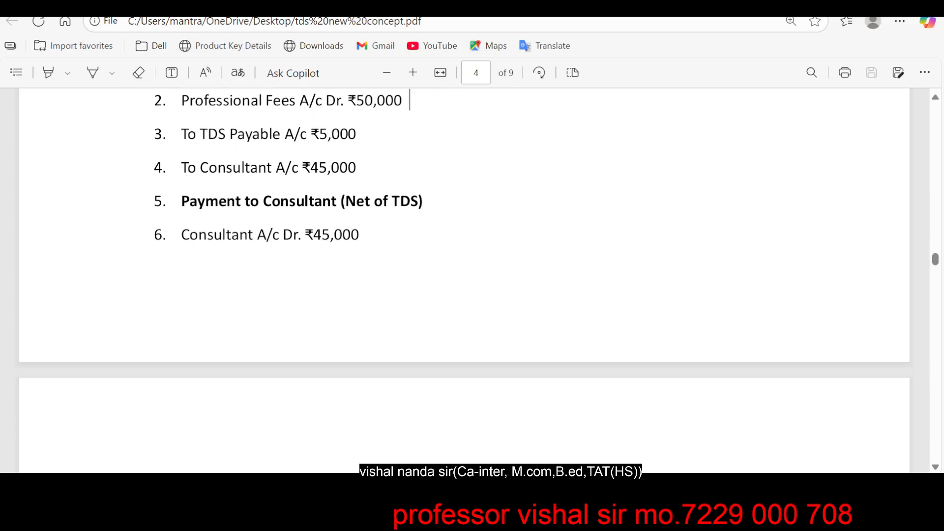
{"action": "key", "text": "alt+Tab"}
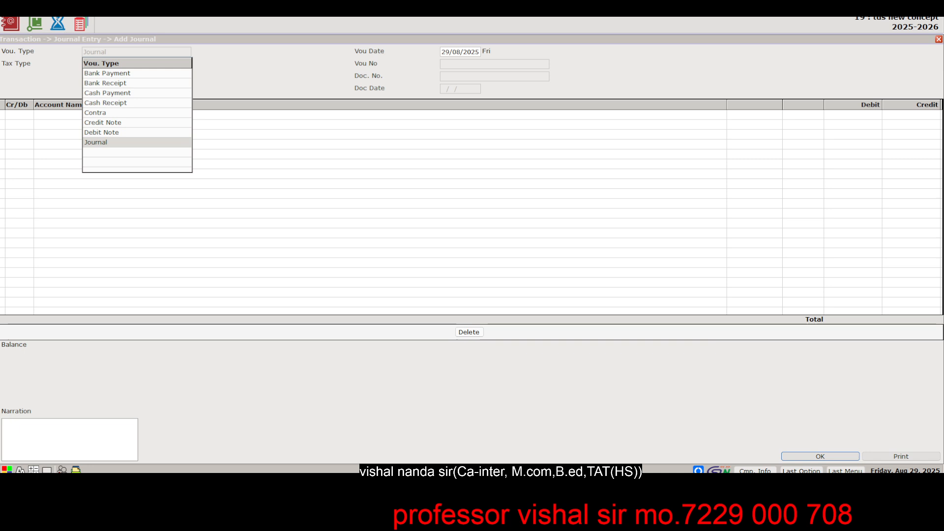
{"action": "key", "text": "Up"}
{"action": "key", "text": "Up"}
{"action": "key", "text": "Up"}
{"action": "key", "text": "alt+Tab"}
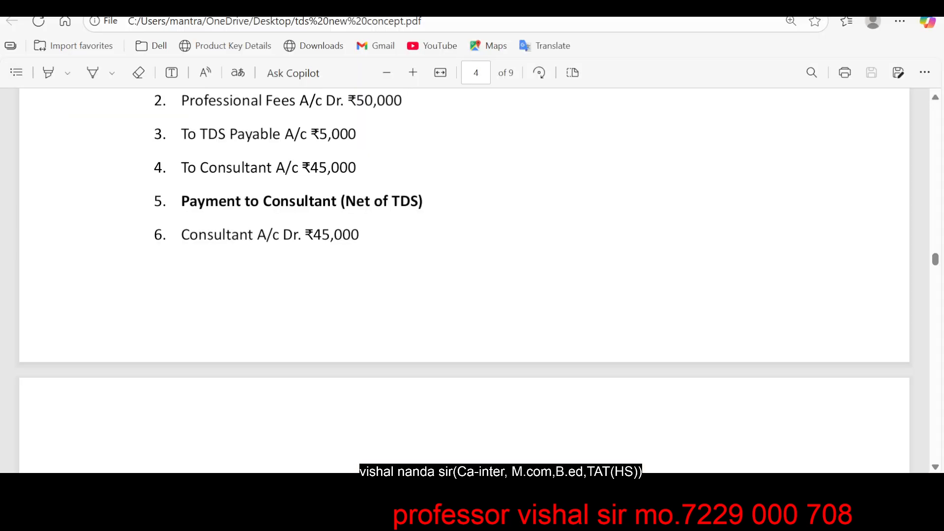
{"action": "scroll", "coordinate": [464, 275], "scroll_direction": "down", "scroll_amount": 3}
{"action": "key", "text": "alt+Tab"}
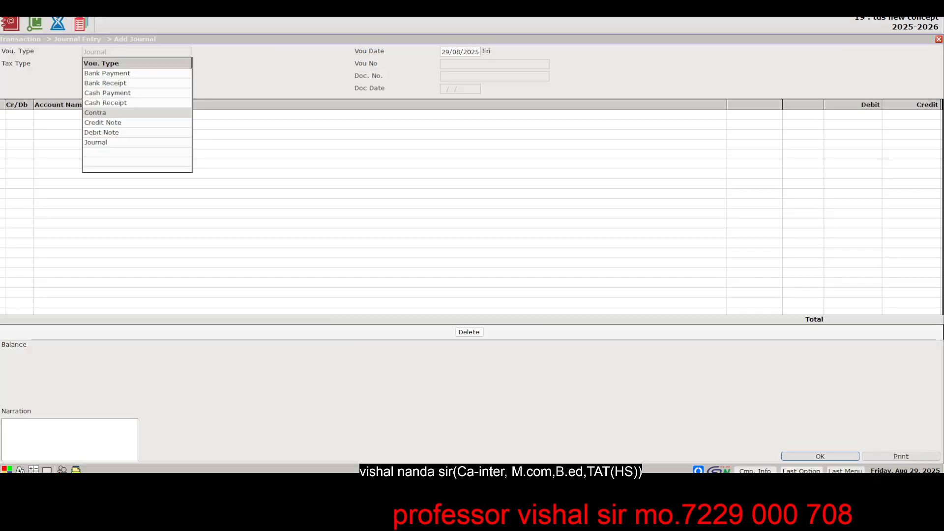
{"action": "key", "text": "Up"}
{"action": "key", "text": "Up"}
{"action": "key", "text": "Up"}
{"action": "key", "text": "Up"}
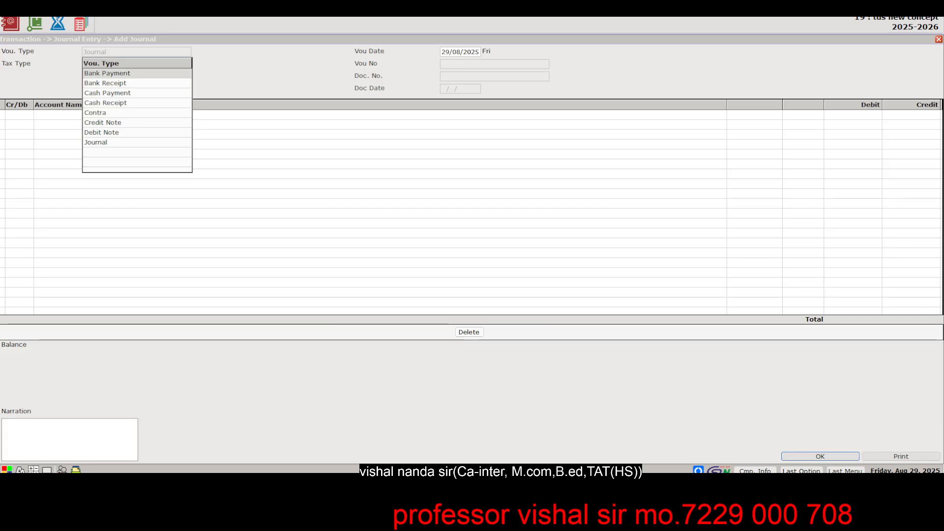
{"action": "key", "text": "Return"}
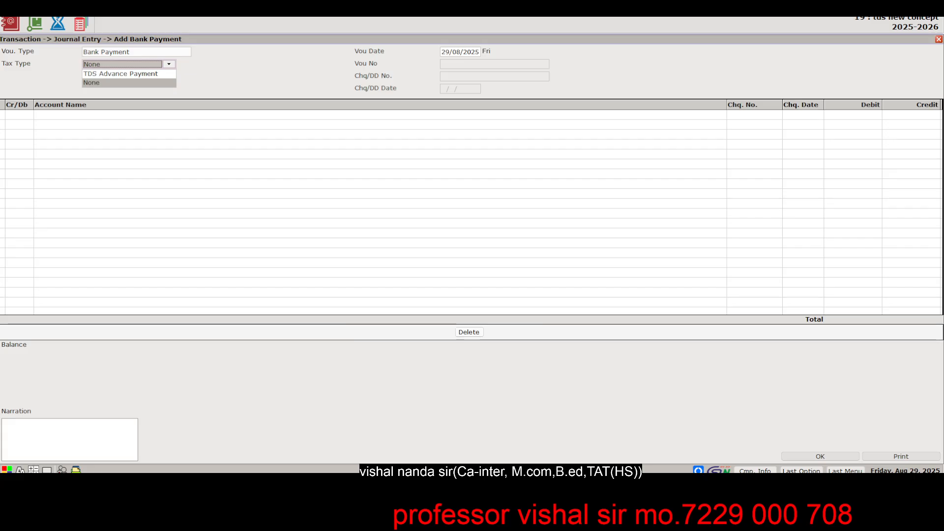
Keep the tax type None and the date 29/08/2025, and begin the bank payment's first credit line
{"action": "key", "text": "Return"}
{"action": "key", "text": "Return"}
{"action": "key", "text": "Return"}
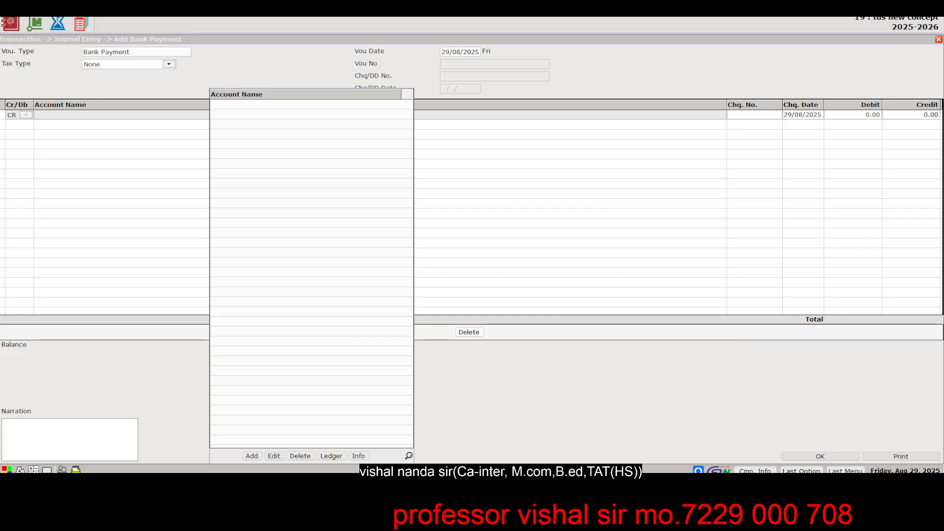
Create a new account named Sbi Banks Ac in the group Bank Accounts (Banks)
{"action": "left_click", "coordinate": [251, 457]}
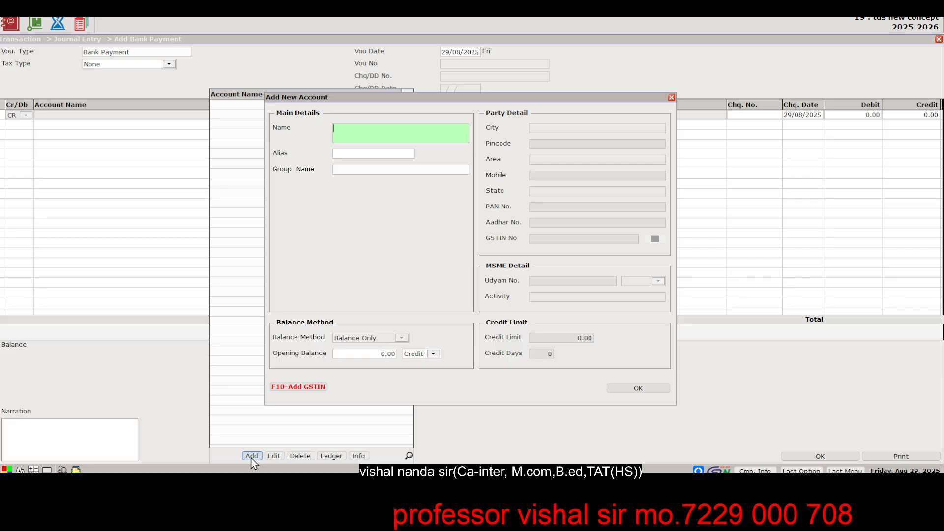
{"action": "type", "text": "Sbi Banks Ac"}
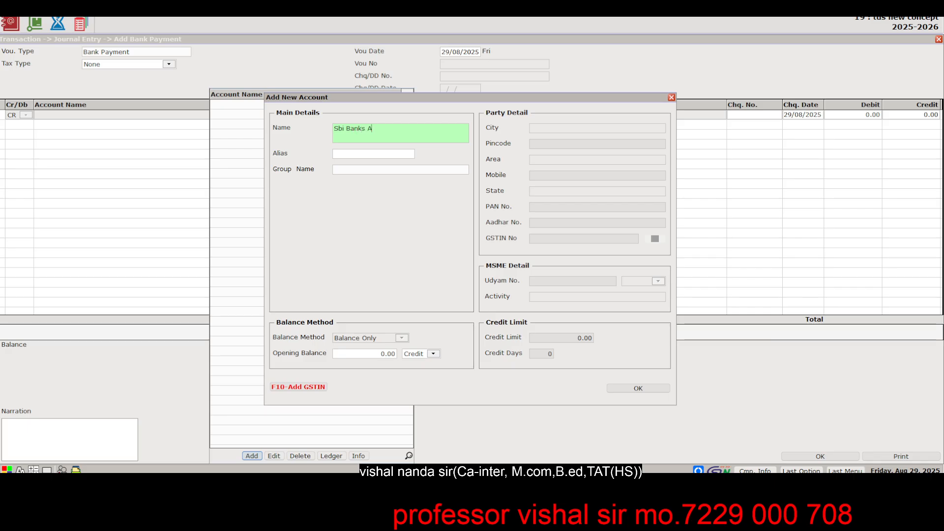
{"action": "key", "text": "Return"}
{"action": "key", "text": "Return"}
{"action": "type", "text": "BANK"}
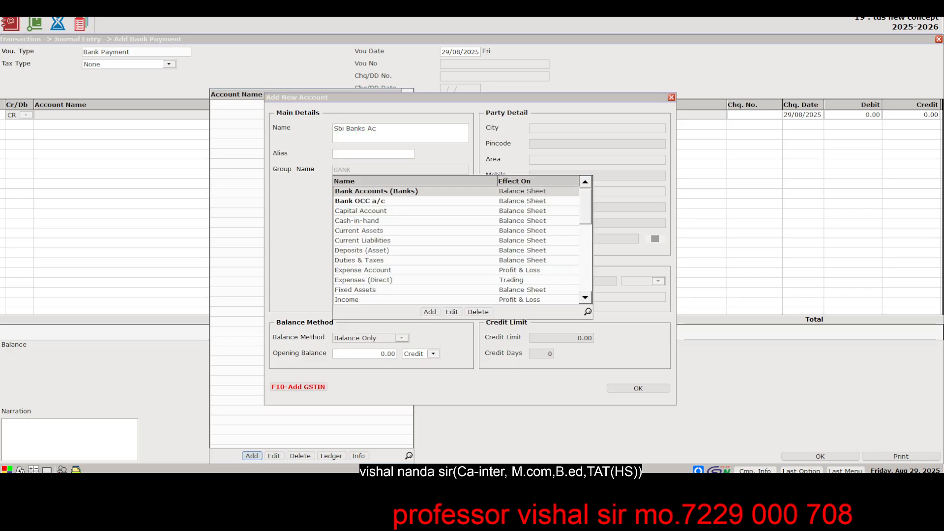
{"action": "key", "text": "Return"}
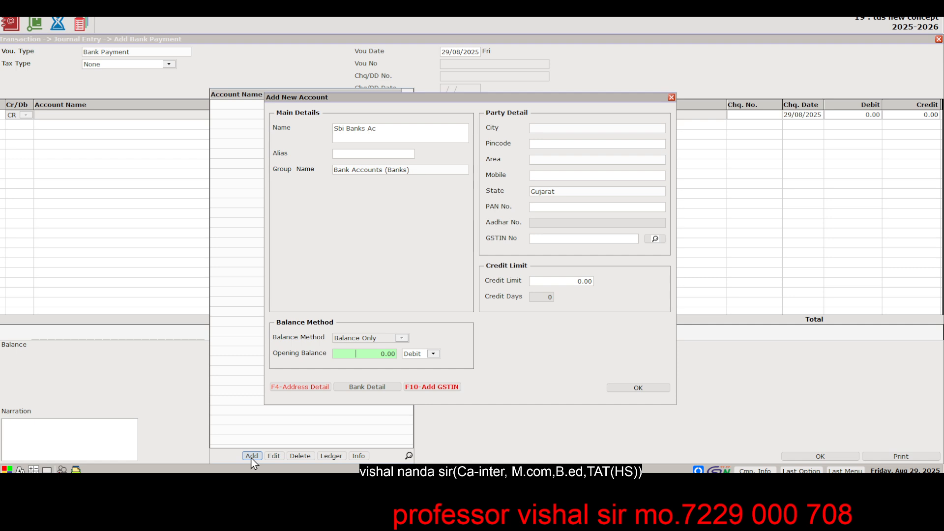
Set the bank account's opening balance to 100000 Debit, leave its remaining details at their defaults and save the account
{"action": "type", "text": "100000"}
{"action": "key", "text": "Return"}
{"action": "key", "text": "Return"}
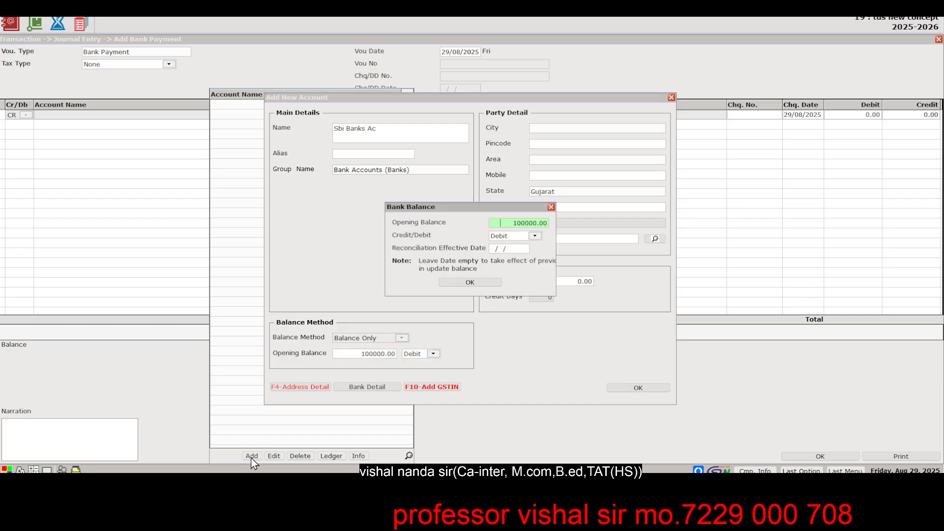
{"action": "key", "text": "Return"}
{"action": "key", "text": "Return"}
{"action": "key", "text": "Return"}
{"action": "key", "text": "Return"}
{"action": "key", "text": "Return"}
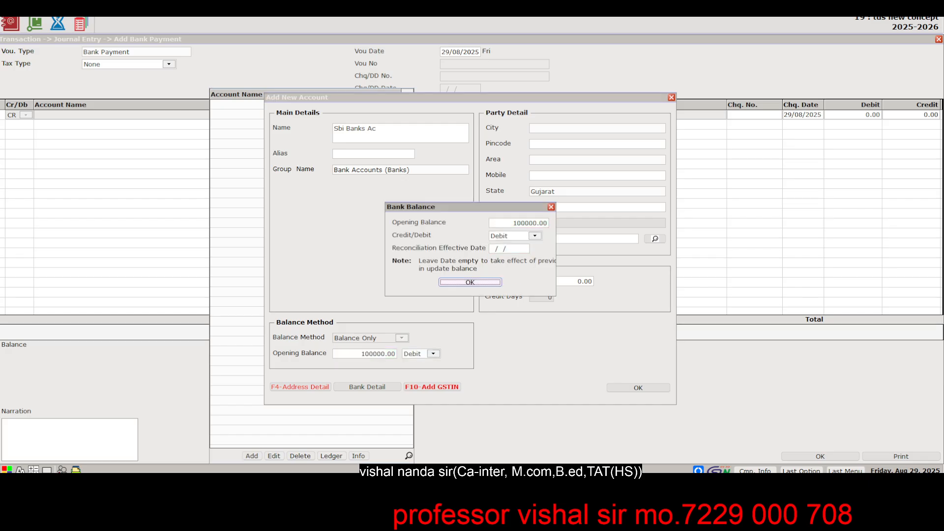
{"action": "key", "text": "Return"}
{"action": "key", "text": "Return"}
{"action": "key", "text": "Return"}
{"action": "key", "text": "Return"}
{"action": "key", "text": "Return"}
{"action": "key", "text": "Return"}
{"action": "key", "text": "Return"}
{"action": "key", "text": "Return"}
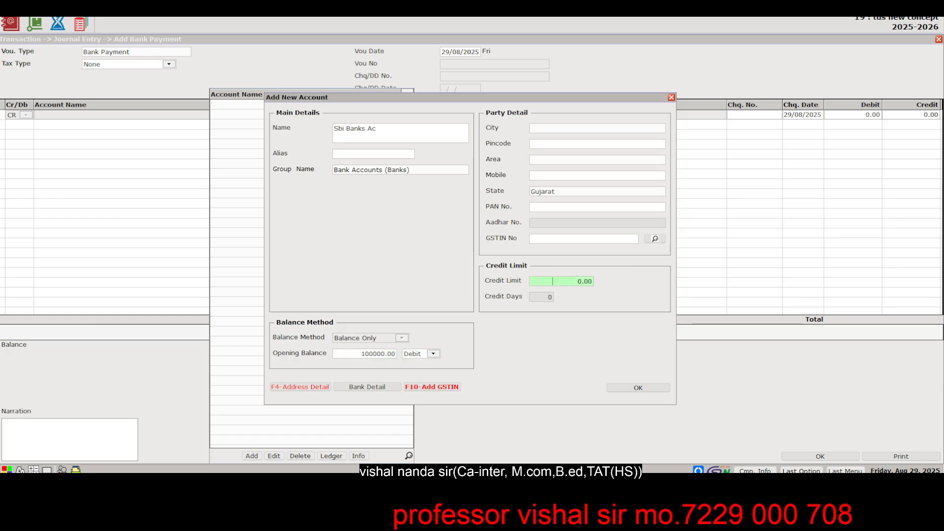
{"action": "key", "text": "Return"}
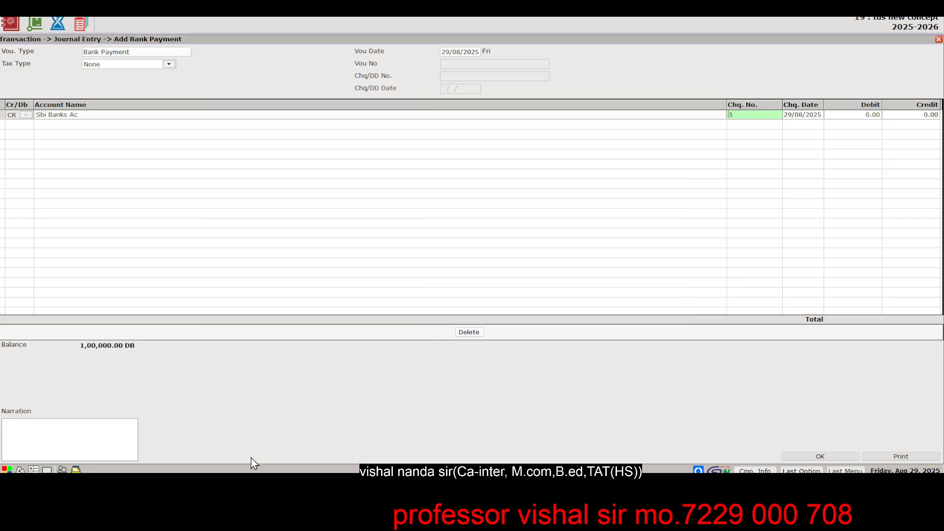
Keep cheque number 1 and cheque date 29/08/2025 on the bank's credit line and set its credit amount to 45000
{"action": "key", "text": "Return"}
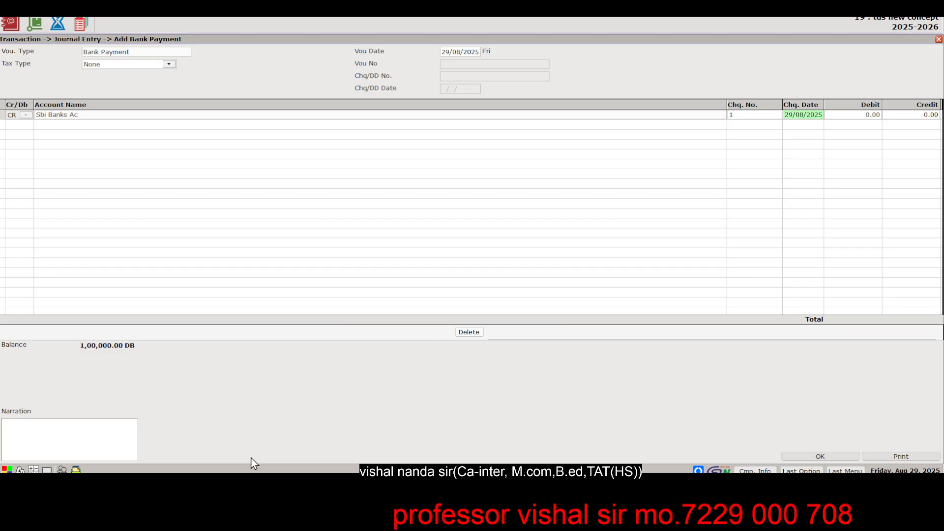
{"action": "key", "text": "Return"}
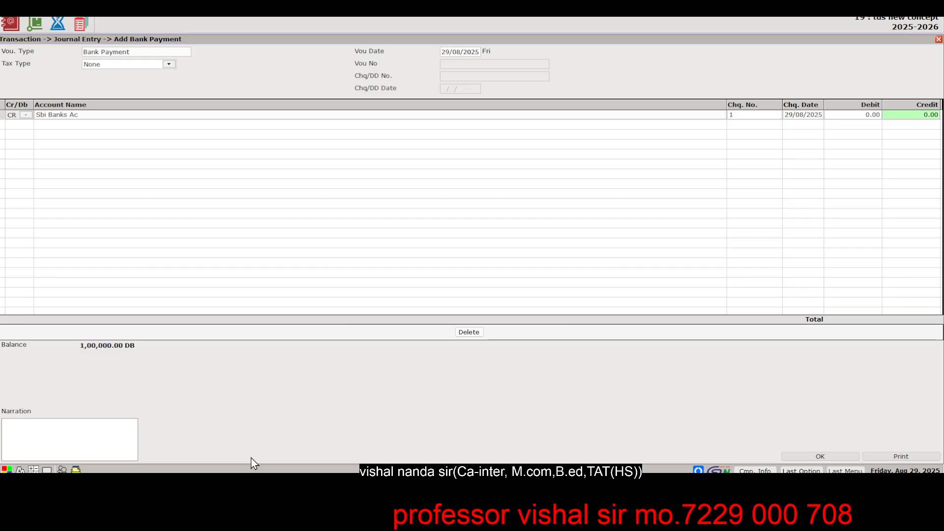
{"action": "type", "text": "45000"}
{"action": "key", "text": "Return"}
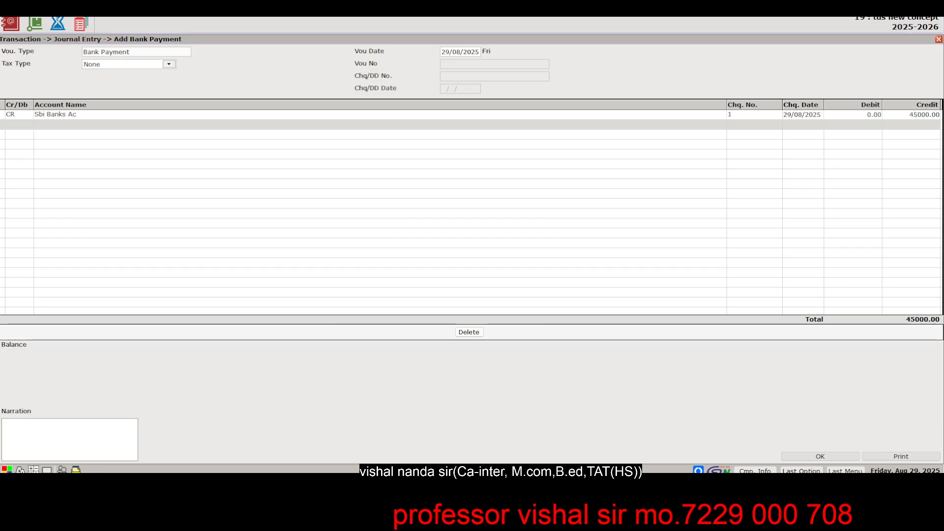
Add a debit line of 45000 for the consultant's account and save the bank payment without a narration
{"action": "type", "text": "N"}
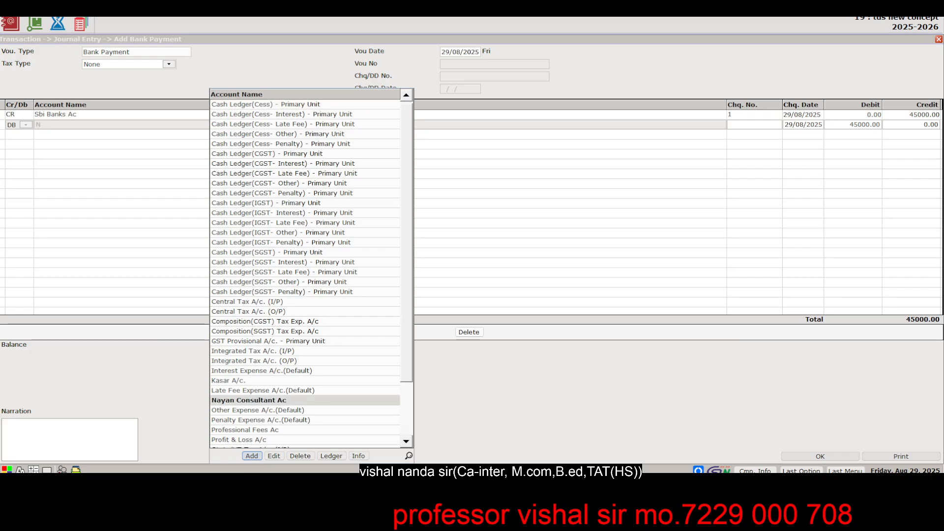
{"action": "key", "text": "Return"}
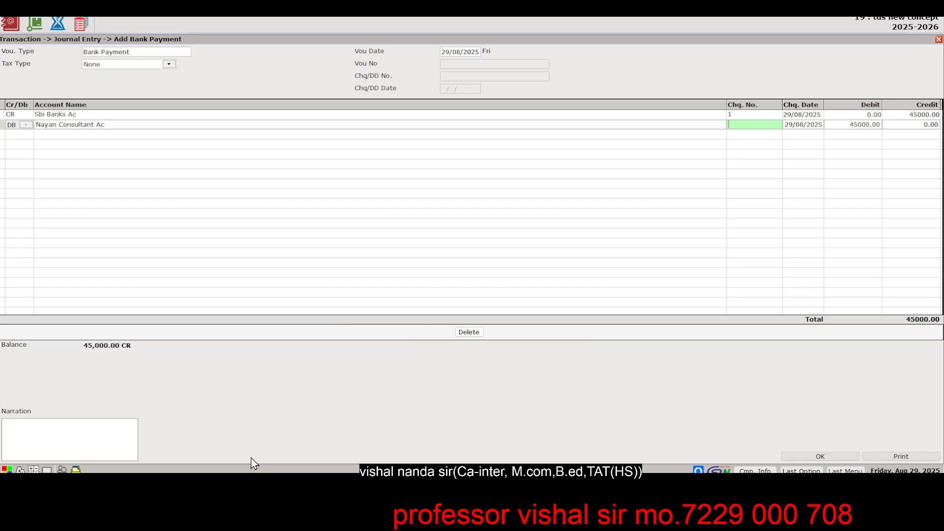
{"action": "key", "text": "Return"}
{"action": "key", "text": "Return"}
{"action": "key", "text": "Return"}
{"action": "key", "text": "Return"}
{"action": "key", "text": "Return"}
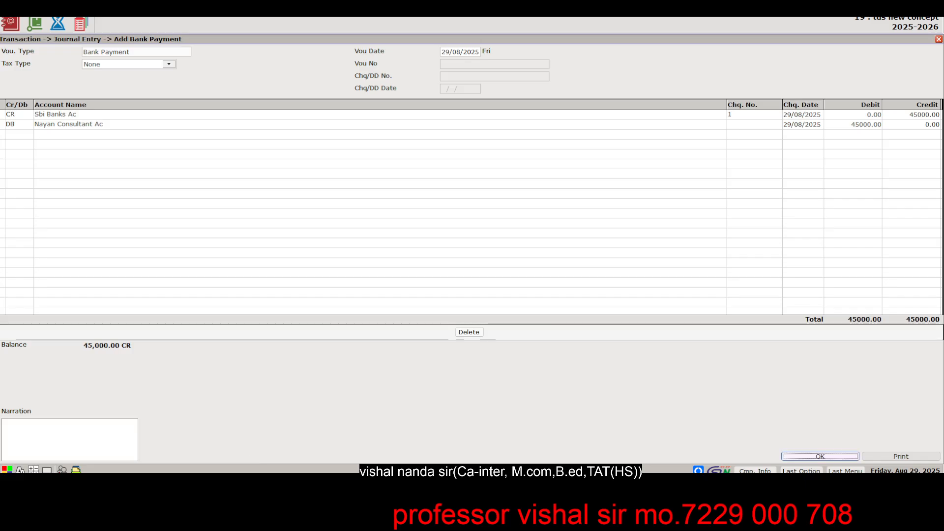
{"action": "key", "text": "Return"}
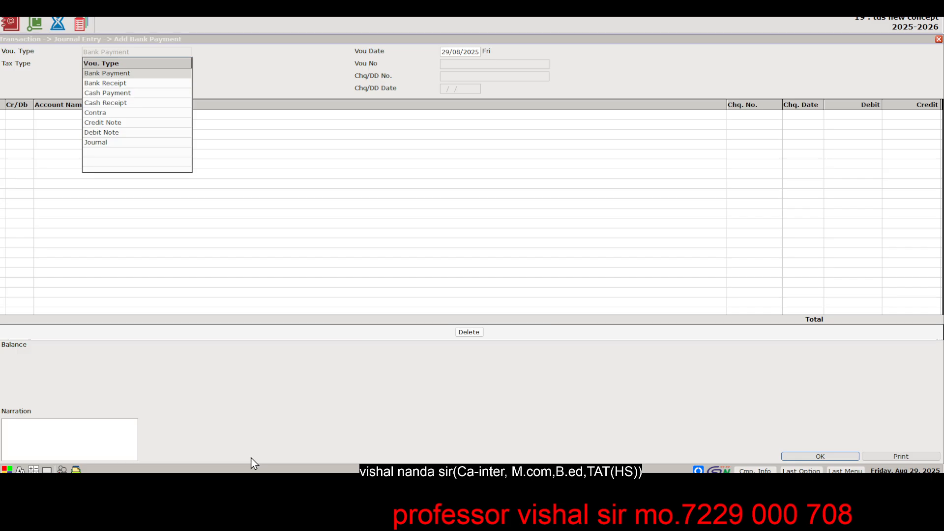
Consult the entry for remitting TDS to the government in the PDF and leave the blank bank payment voucher without saving
{"action": "key", "text": "alt+Tab"}
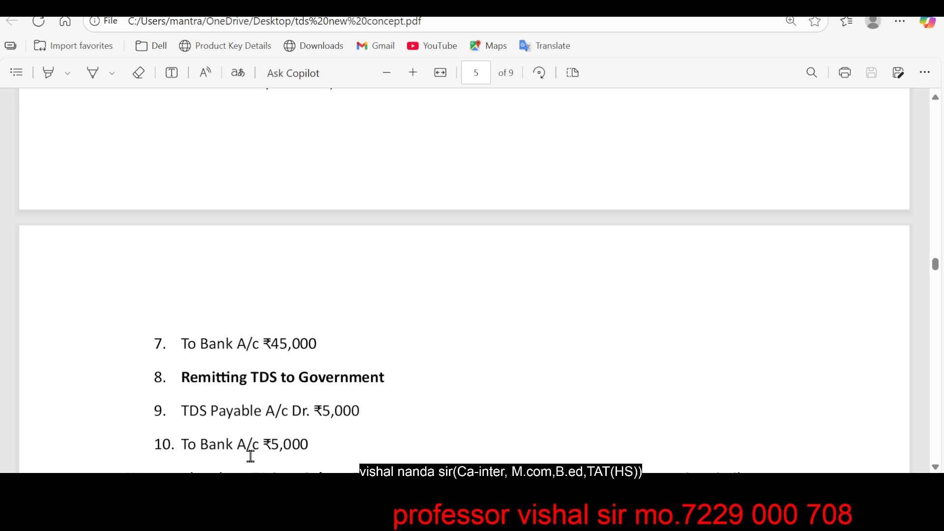
{"action": "key", "text": "alt+Tab"}
{"action": "key", "text": "Escape"}
{"action": "key", "text": "Escape"}
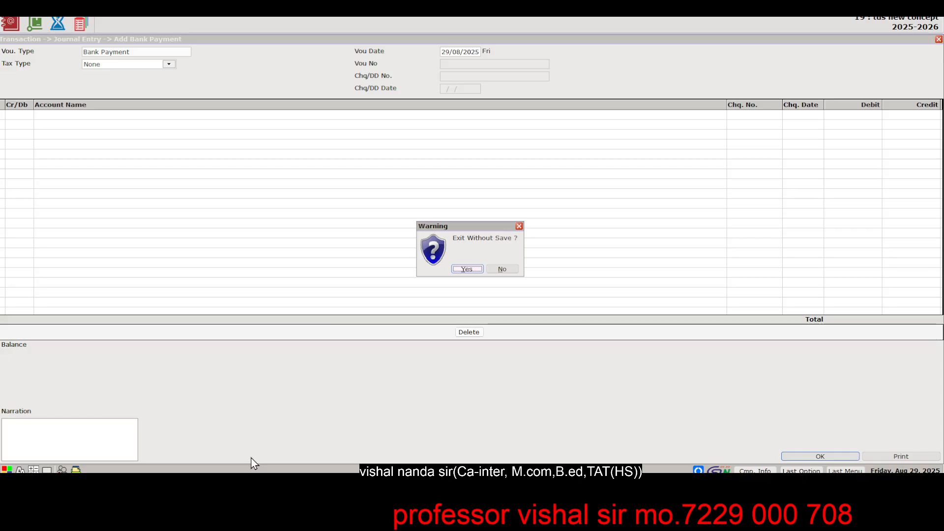
{"action": "key", "text": "Return"}
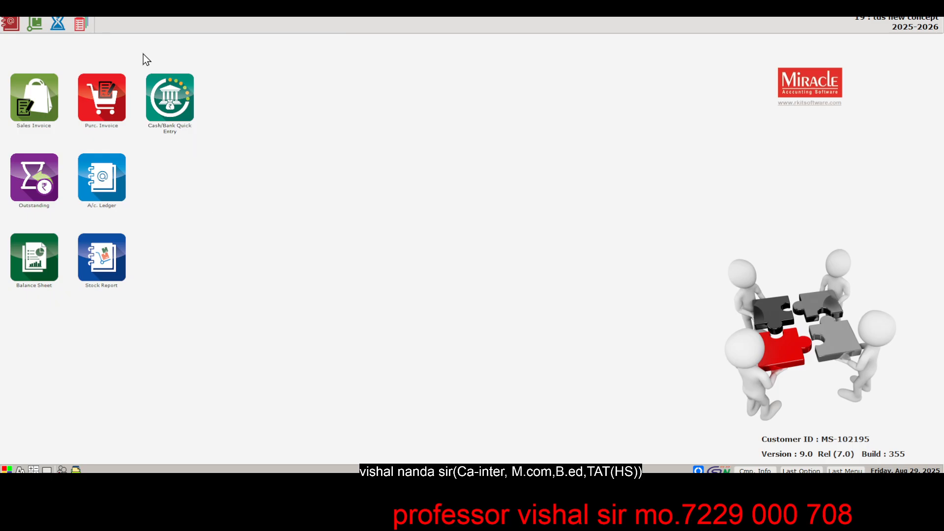
Examine the Balance Sheet report for the TDS payable and compare it with the remittance entry in the PDF
{"action": "left_click", "coordinate": [141, 16]}
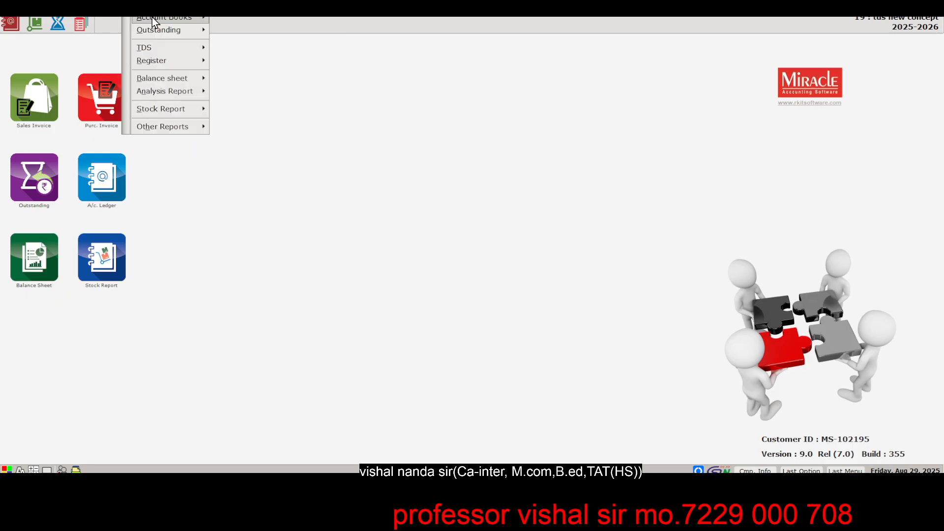
{"action": "mouse_move", "coordinate": [170, 77]}
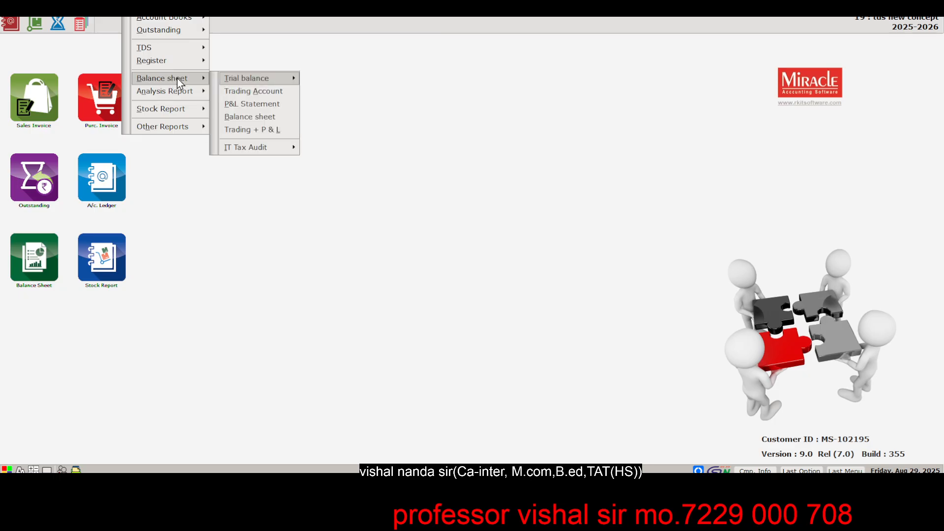
{"action": "left_click", "coordinate": [251, 118]}
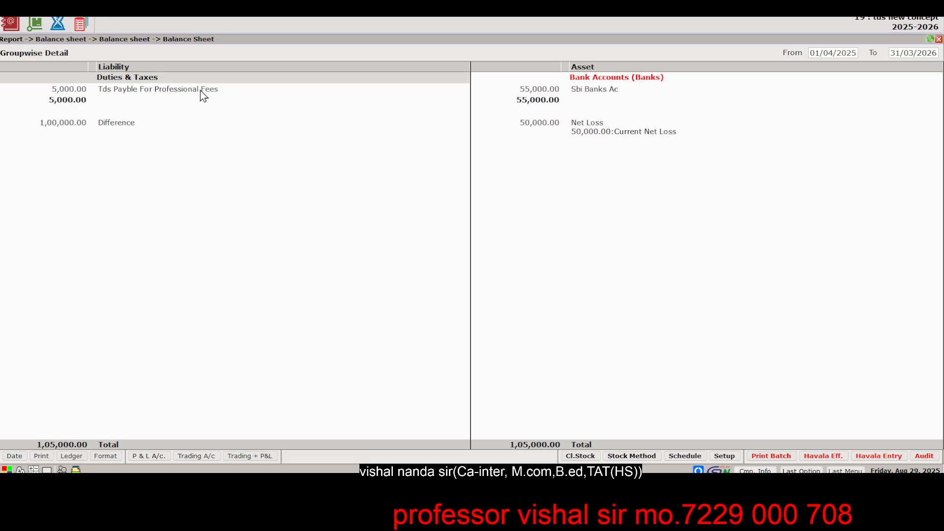
{"action": "key", "text": "alt+Tab"}
{"action": "scroll", "coordinate": [200, 89], "scroll_direction": "down", "scroll_amount": 3}
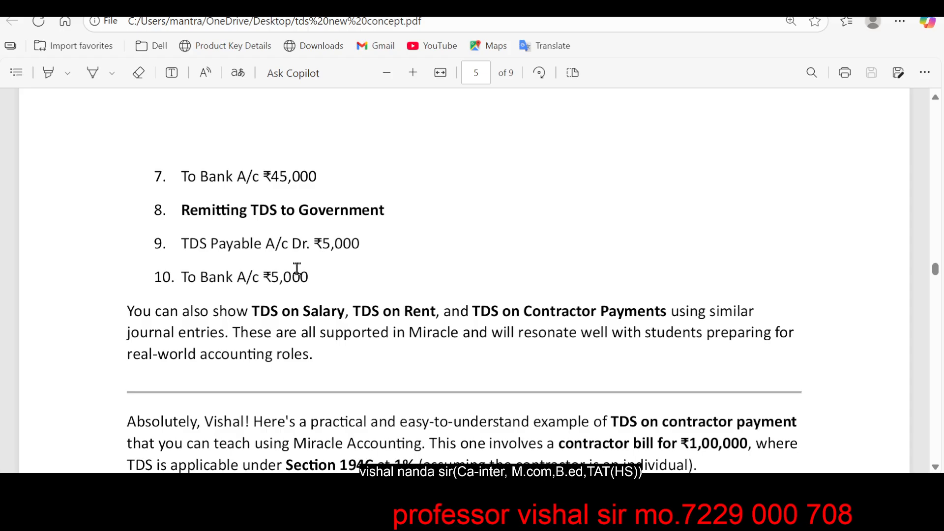
{"action": "key", "text": "alt+Tab"}
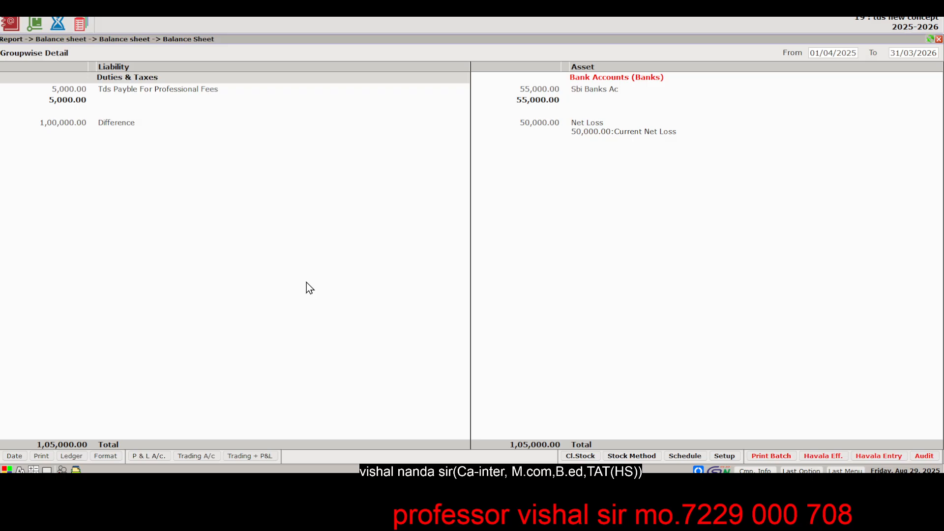
{"action": "key", "text": "Escape"}
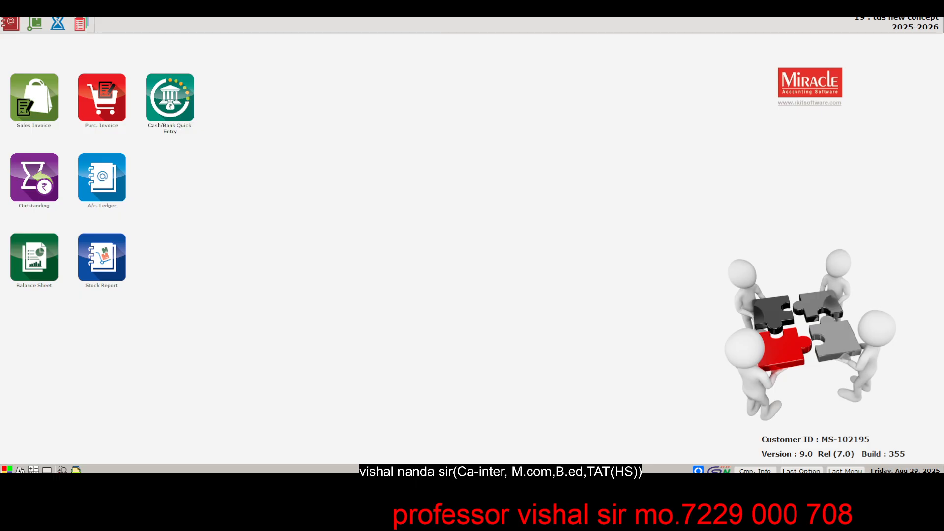
Open the list of vouchers of type Journal from the journal entry transactions
{"action": "left_click", "coordinate": [35, 23]}
{"action": "left_click", "coordinate": [75, 44]}
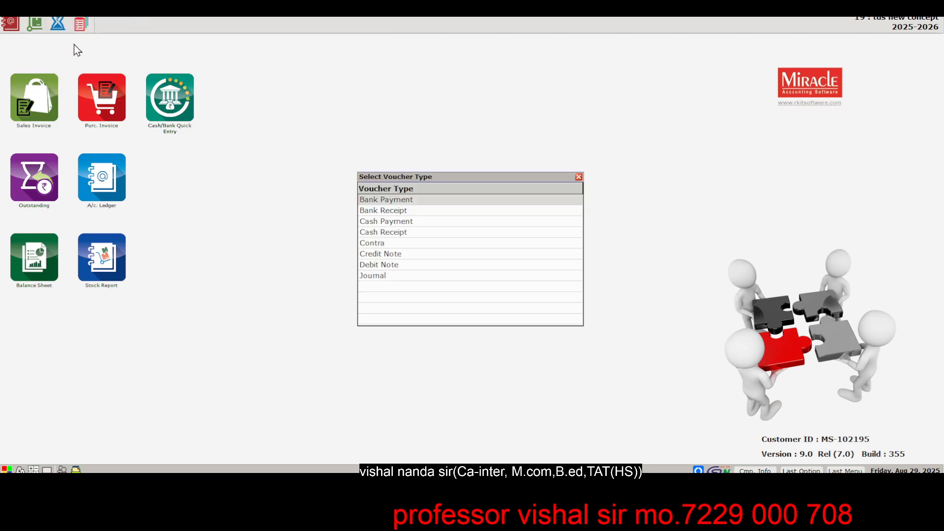
{"action": "key", "text": "Down"}
{"action": "key", "text": "Down"}
{"action": "key", "text": "Down"}
{"action": "key", "text": "Down"}
{"action": "key", "text": "Down"}
{"action": "key", "text": "Down"}
{"action": "key", "text": "Down"}
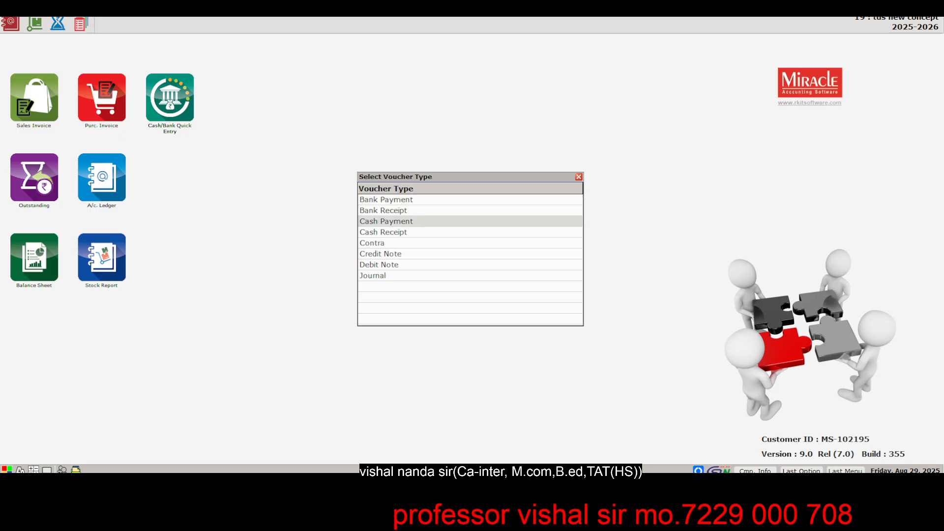
{"action": "key", "text": "Return"}
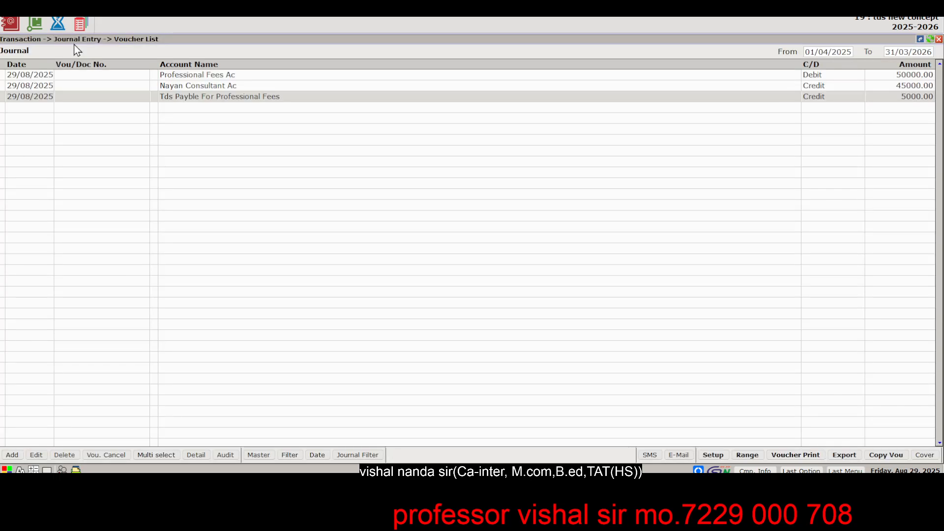
Start a new Journal voucher with tax type TDS and the date 29/08/2025
{"action": "left_click", "coordinate": [18, 453]}
{"action": "key", "text": "Return"}
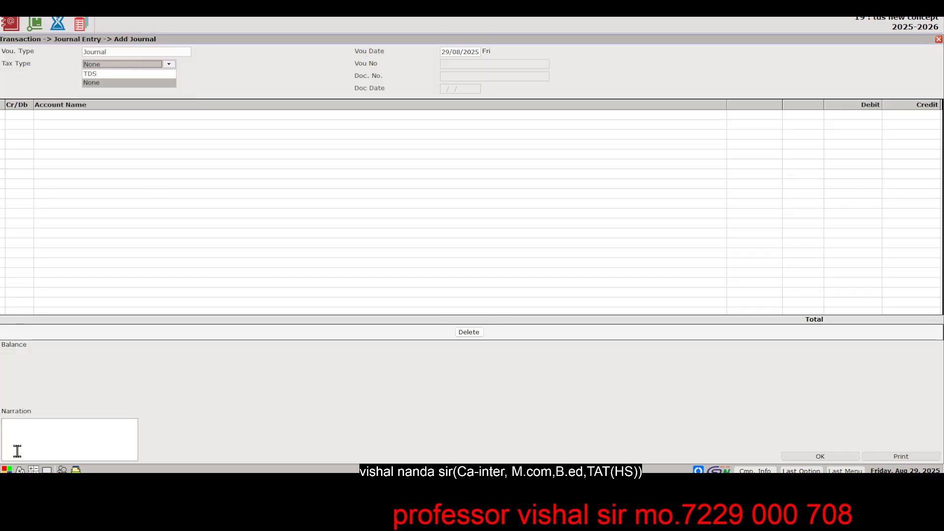
{"action": "key", "text": "Up"}
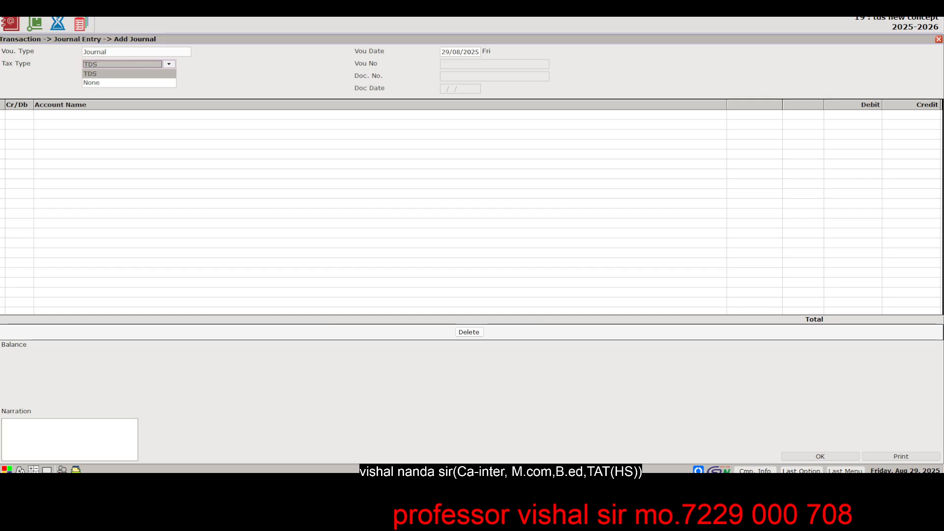
{"action": "key", "text": "Return"}
{"action": "key", "text": "Return"}
{"action": "key", "text": "Return"}
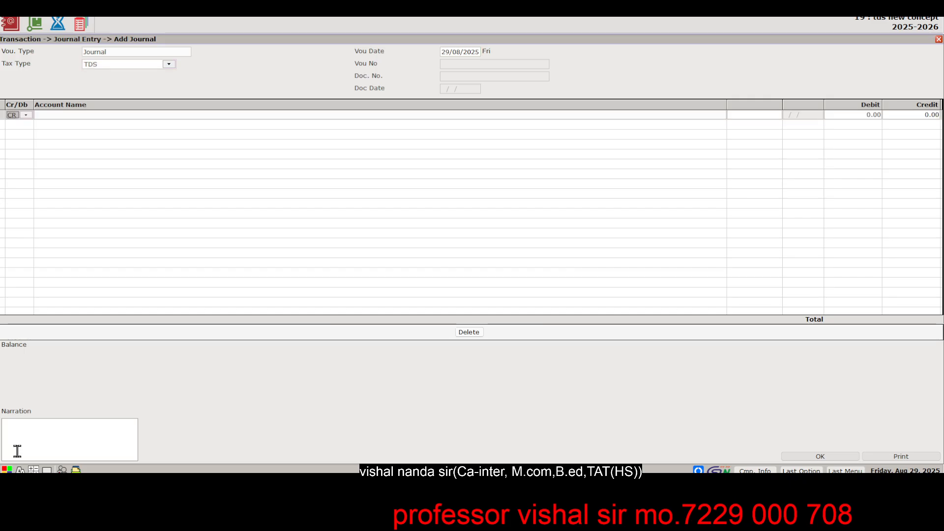
Add a debit line for Tds Payble For Professional Fees with an amount of 5000
{"action": "key", "text": "Down"}
{"action": "key", "text": "Return"}
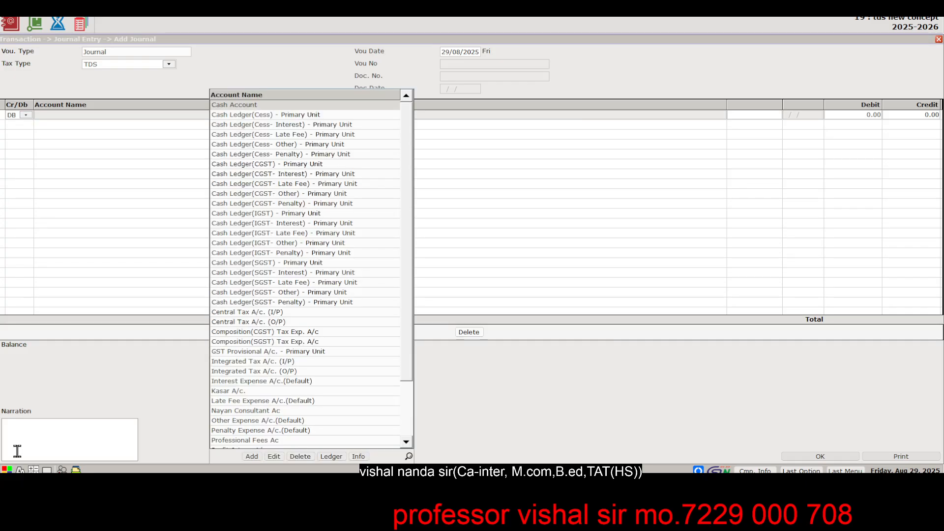
{"action": "type", "text": "TD"}
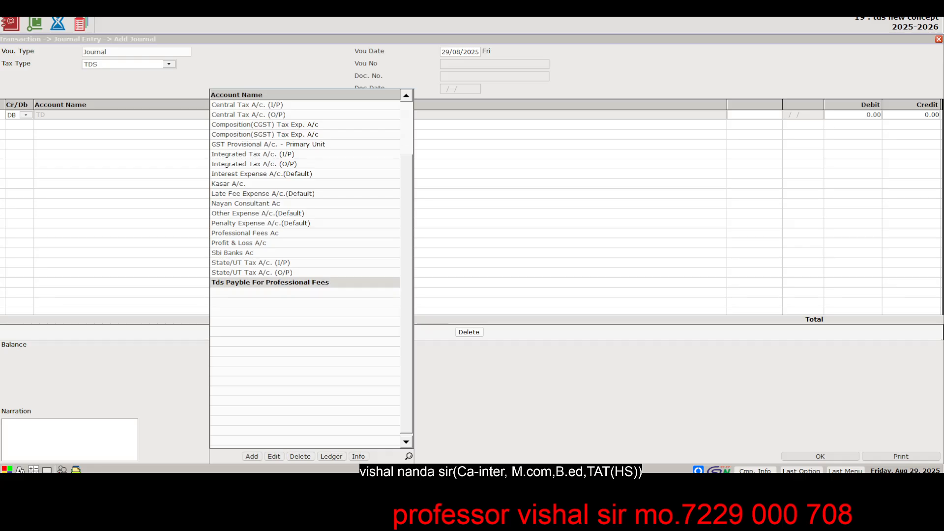
{"action": "key", "text": "Return"}
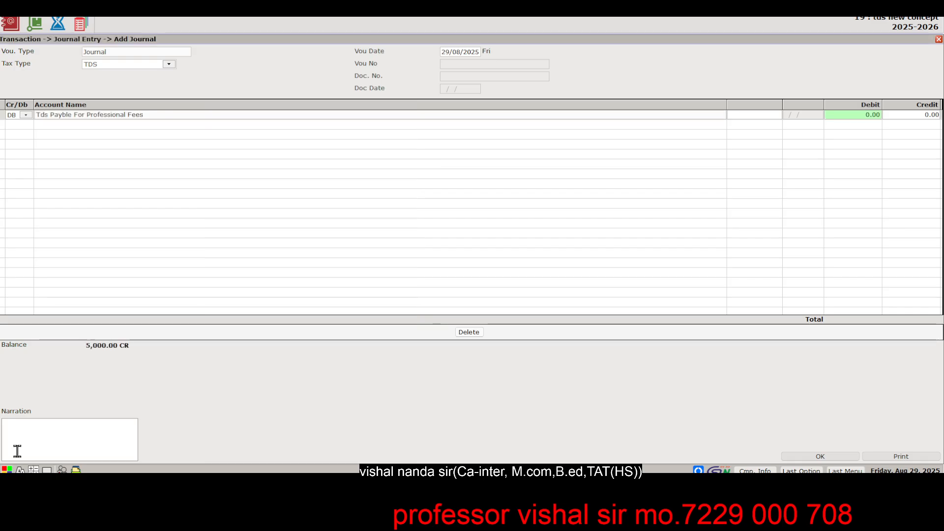
{"action": "type", "text": "5000"}
{"action": "key", "text": "Return"}
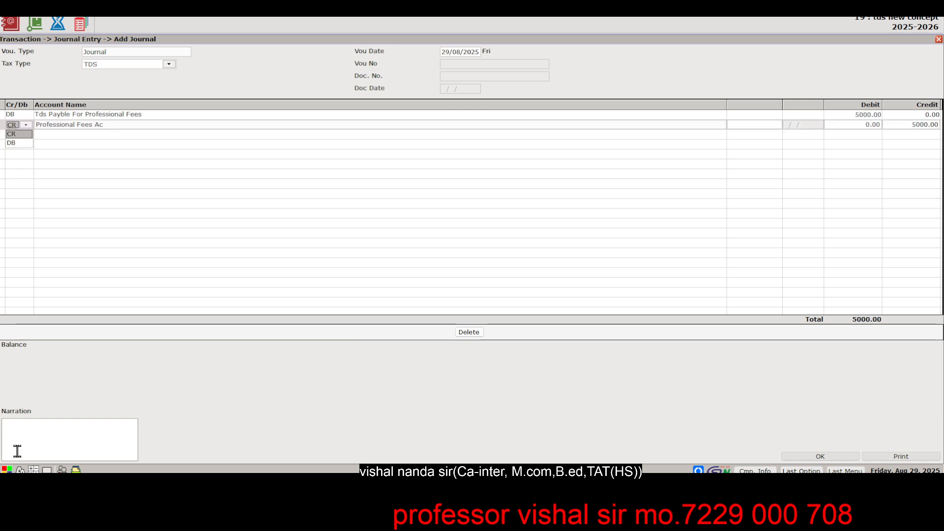
Add a credit line of 5000 for Sbi Banks Ac and save the journal voucher without a narration
{"action": "key", "text": "Return"}
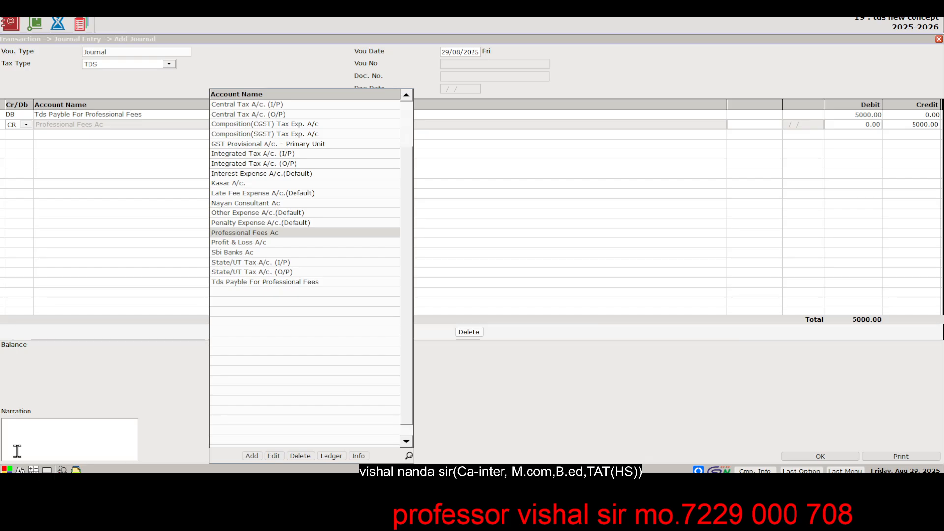
{"action": "type", "text": "S"}
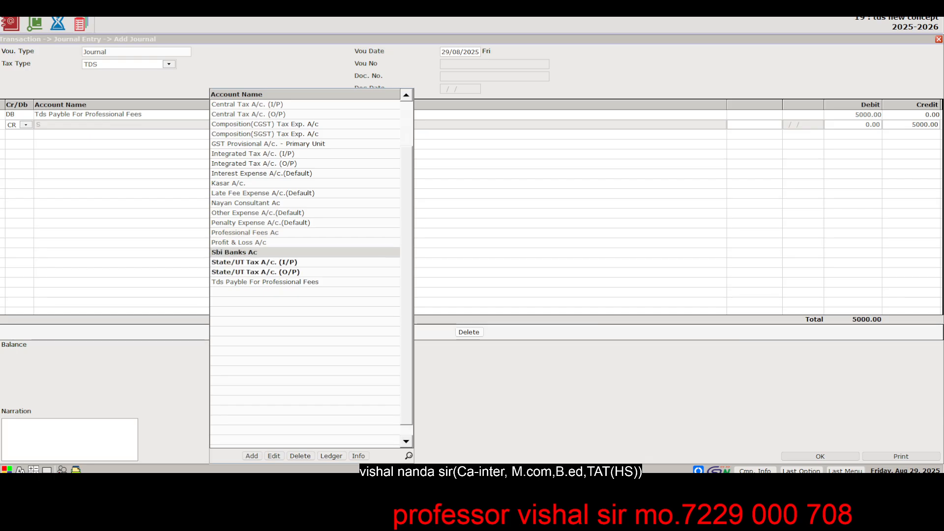
{"action": "key", "text": "Return"}
{"action": "key", "text": "Return"}
{"action": "key", "text": "Return"}
{"action": "key", "text": "Return"}
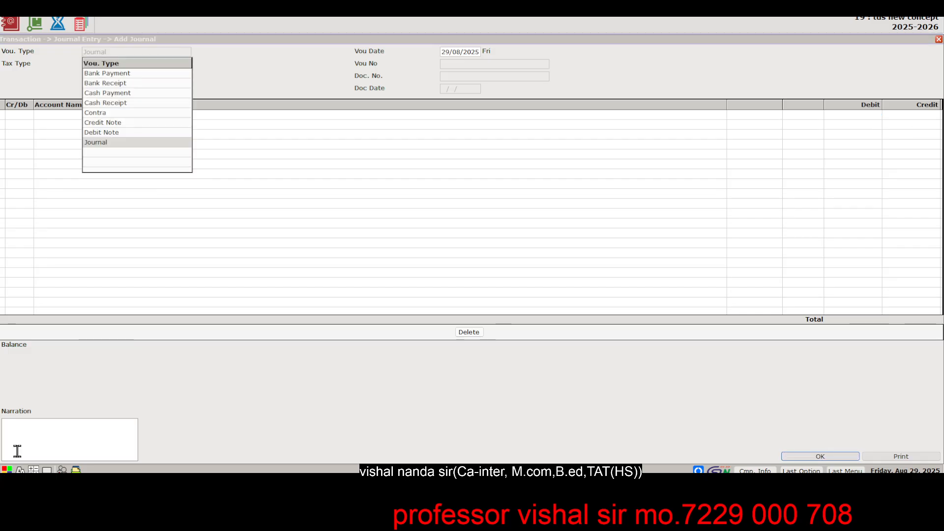